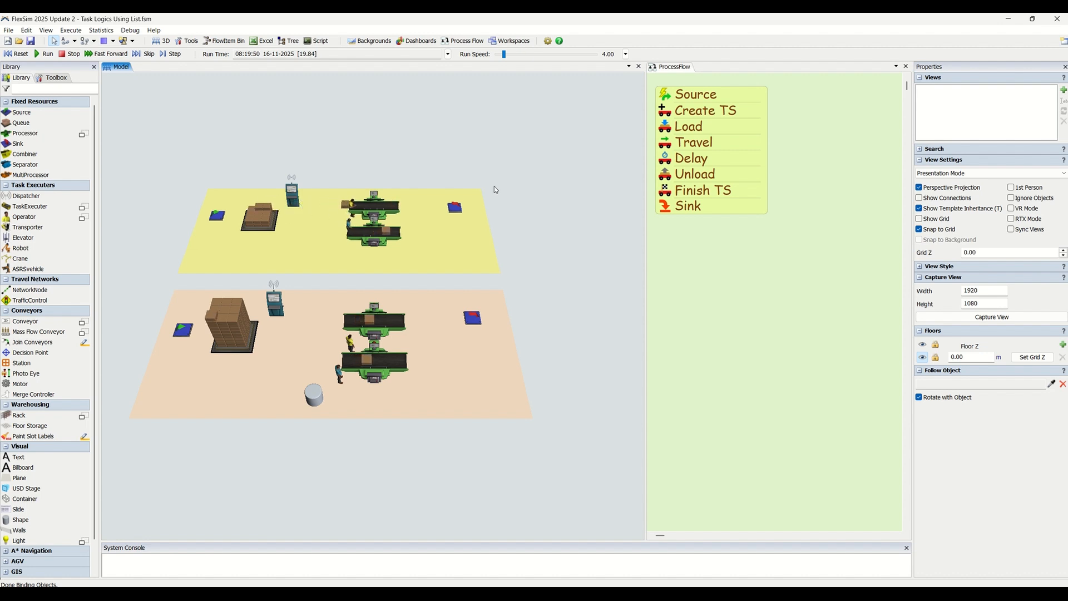
# Reset the simulation and paste a copy of the orange plane with all its objects in front of the original.
pyautogui.moveTo(532, 285); pyautogui.dragTo(511, 244)
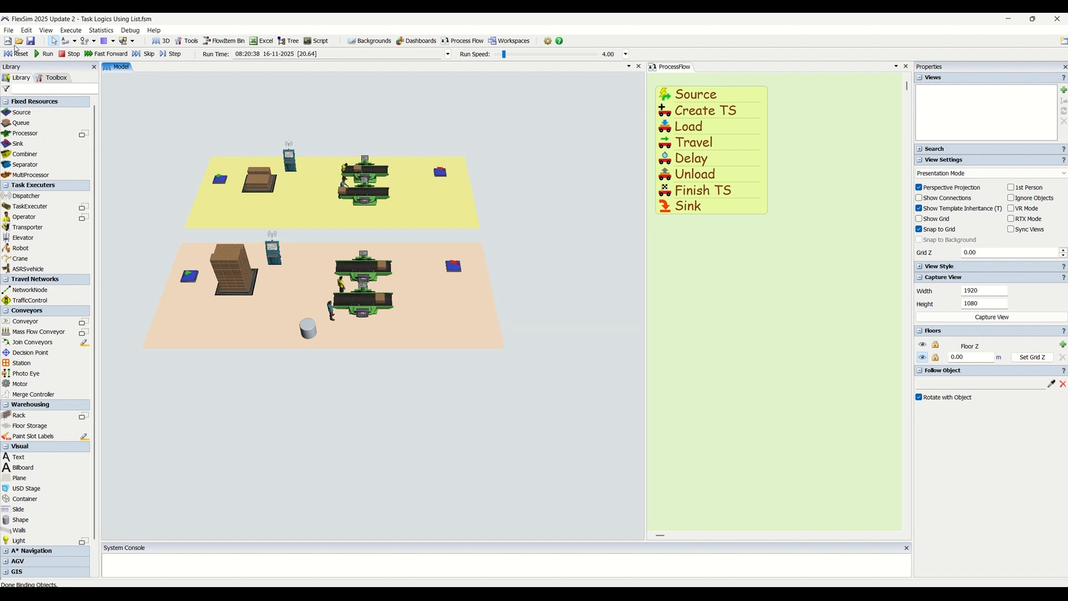
pyautogui.click(17, 53)
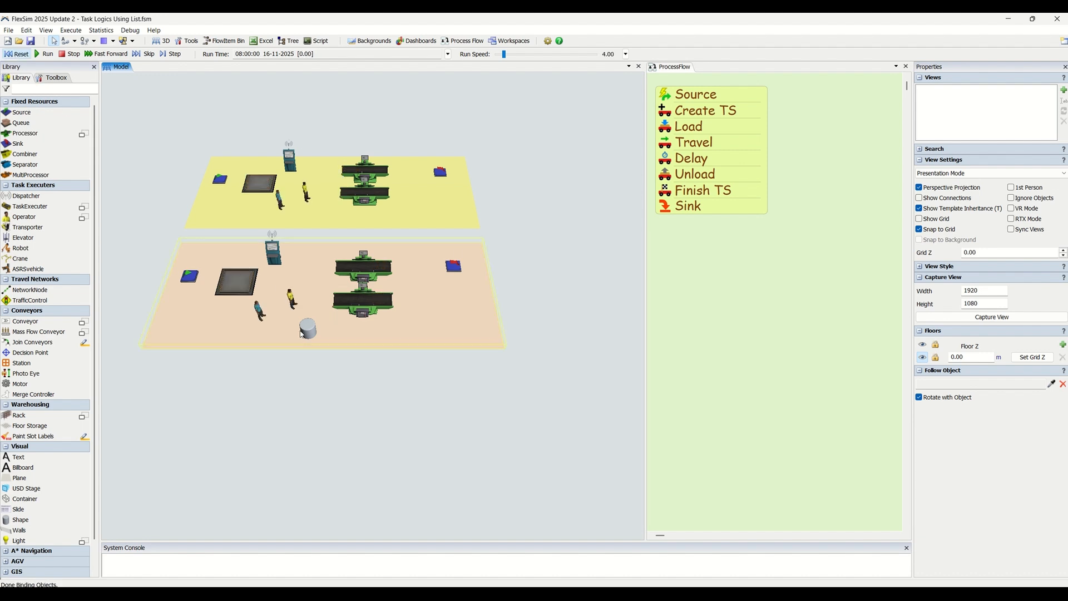
pyautogui.click(237, 330)
pyautogui.click(167, 394)
pyautogui.hotkey('ctrl', 'v')
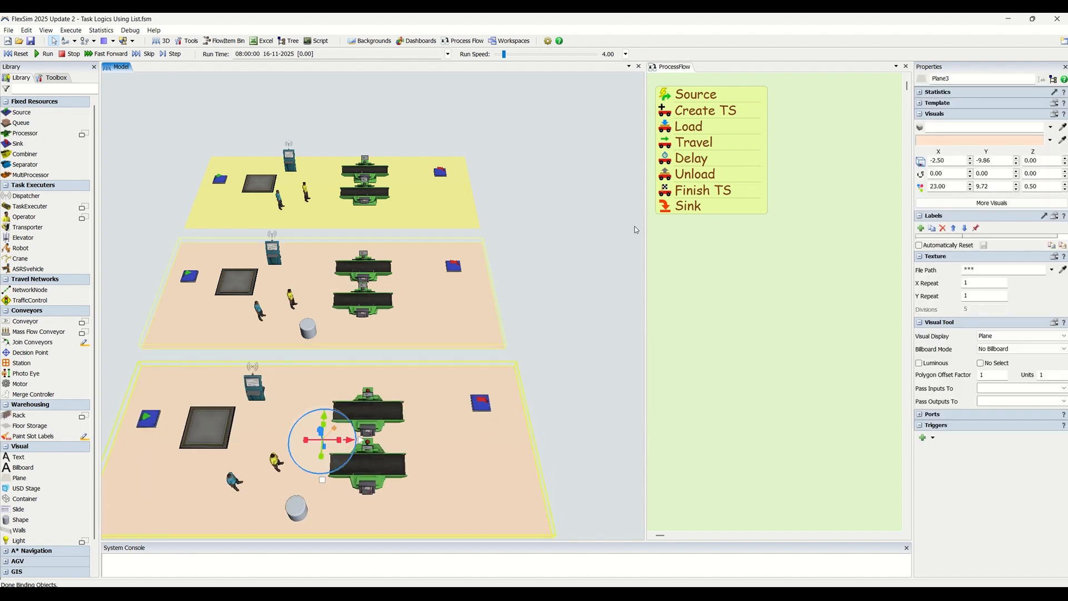
# Change the copied plane's colour to light red.
pyautogui.click(1050, 140)
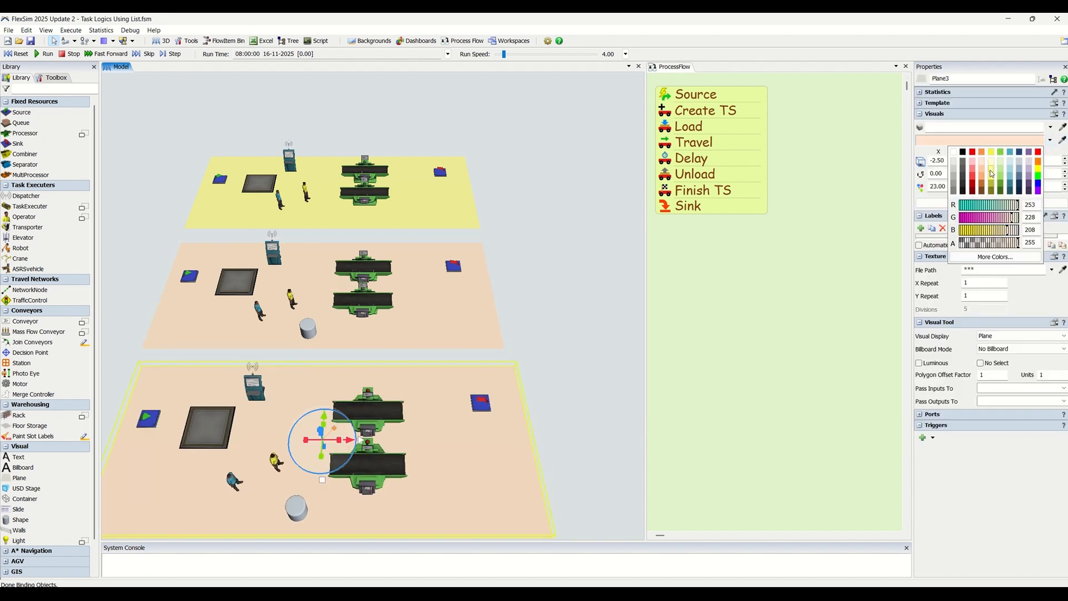
pyautogui.click(977, 166)
pyautogui.click(595, 335)
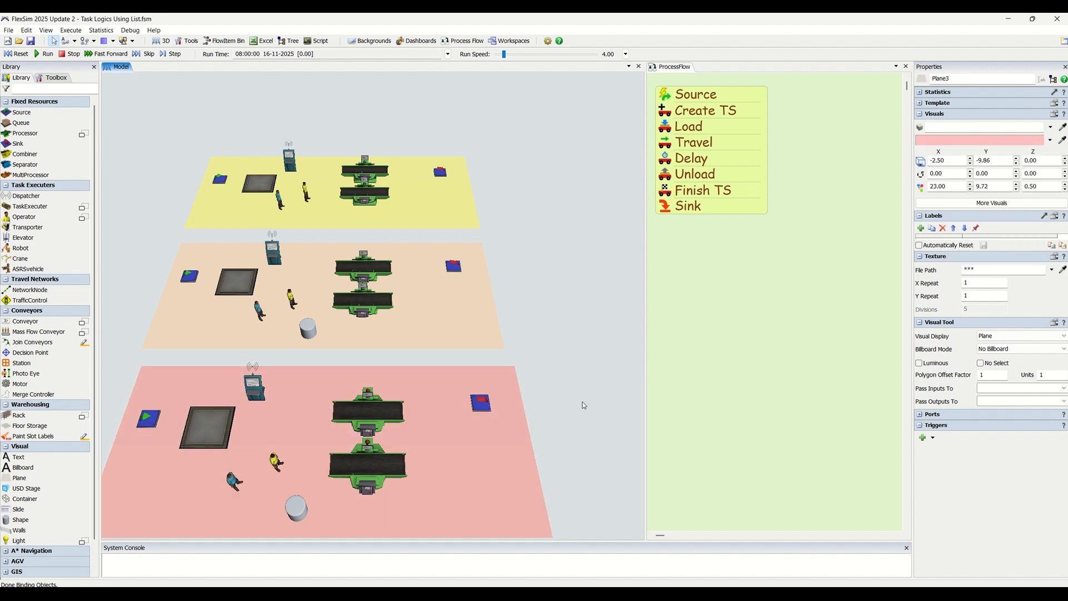
pyautogui.click(569, 335)
pyautogui.click(445, 386)
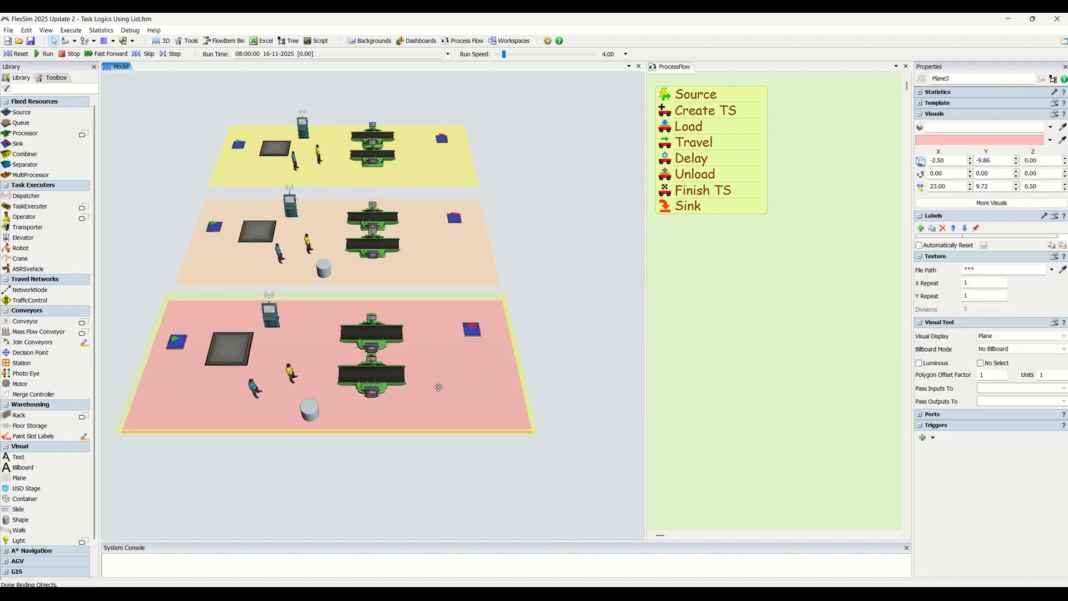
# Switch the 3D view settings to Working Mode.
pyautogui.click(228, 360)
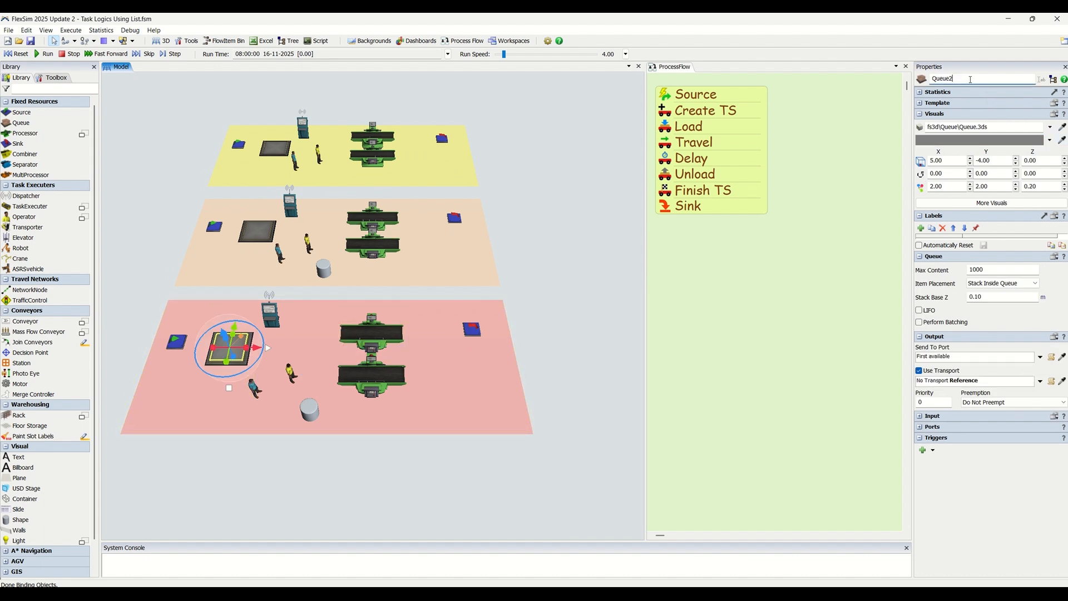
pyautogui.click(557, 352)
pyautogui.click(945, 173)
pyautogui.click(945, 183)
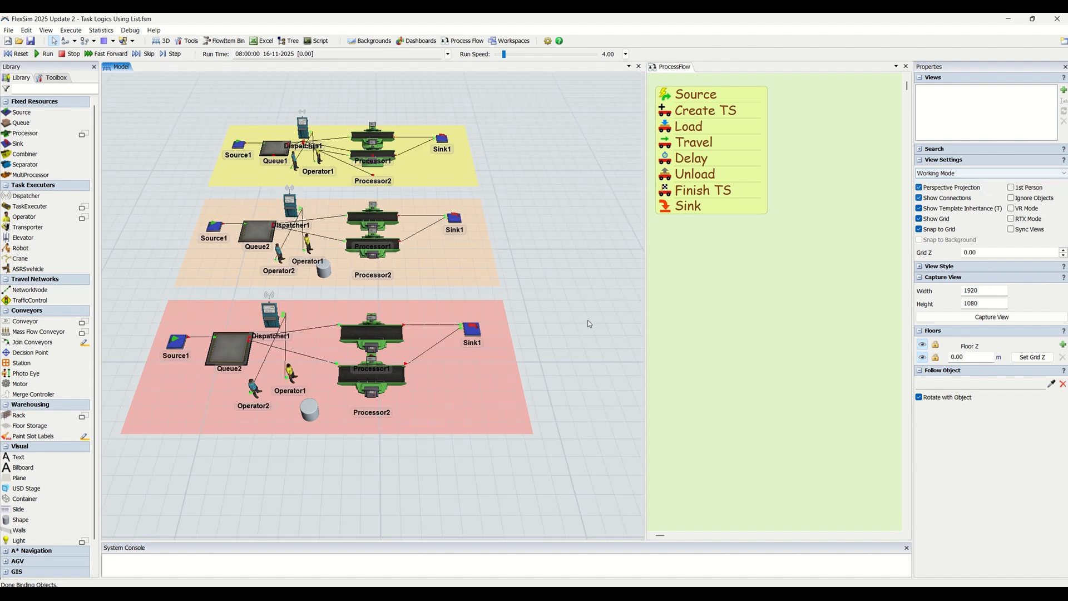
# Rename the queue on the light red plane as Queue3.
pyautogui.click(228, 347)
pyautogui.click(958, 81)
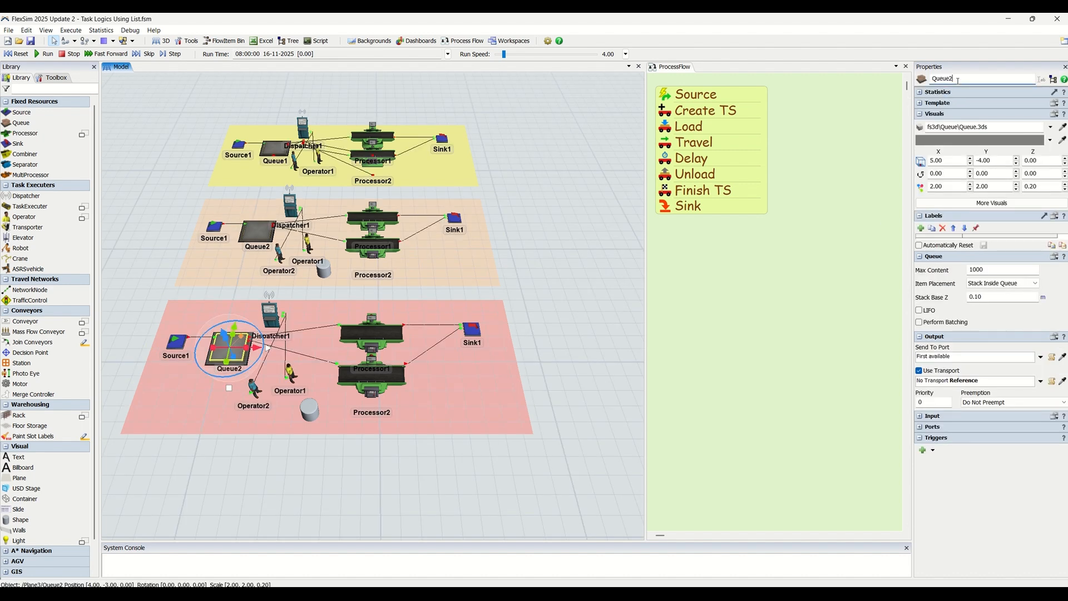
pyautogui.write('3')
pyautogui.click(253, 390)
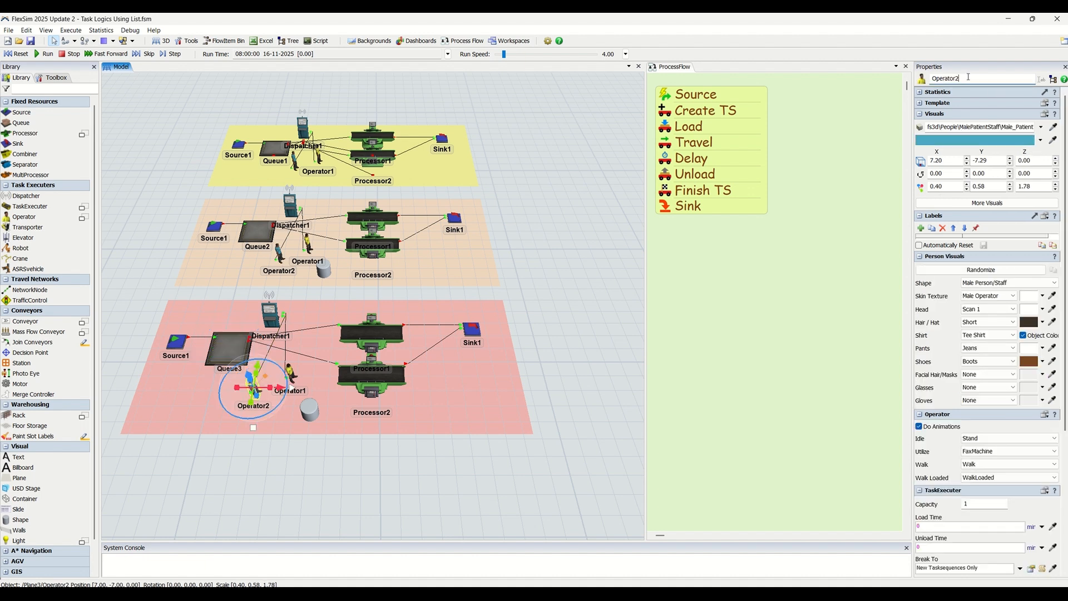
# Rename the light red plane's rear and front processors Processor3A and Processor3B, and move Processor3A farther from Processor3B.
pyautogui.click(361, 325)
pyautogui.click(966, 80)
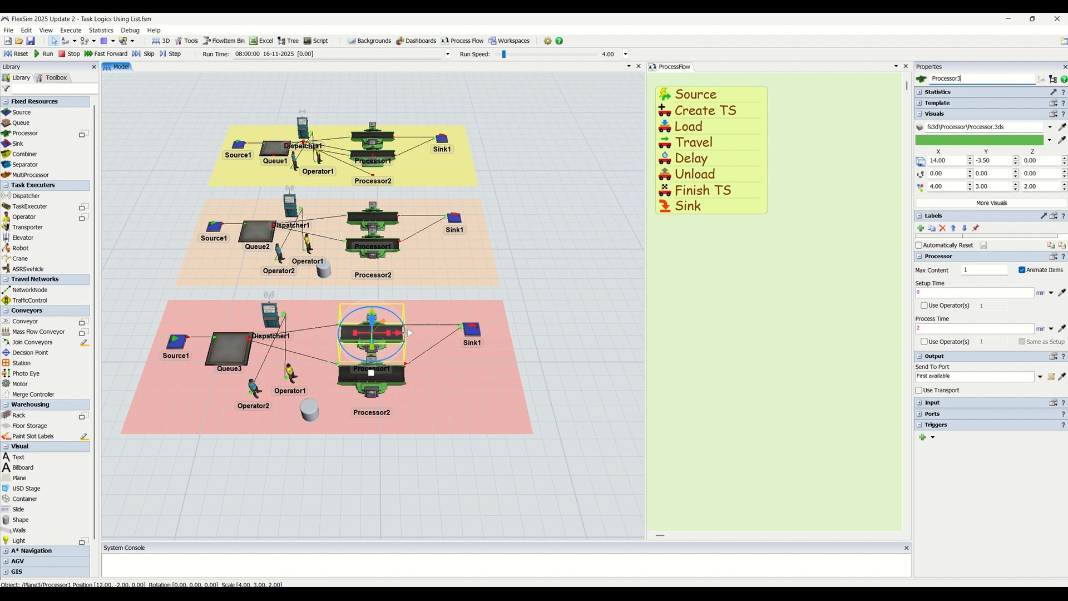
pyautogui.write('3A')
pyautogui.click(371, 381)
pyautogui.click(966, 78)
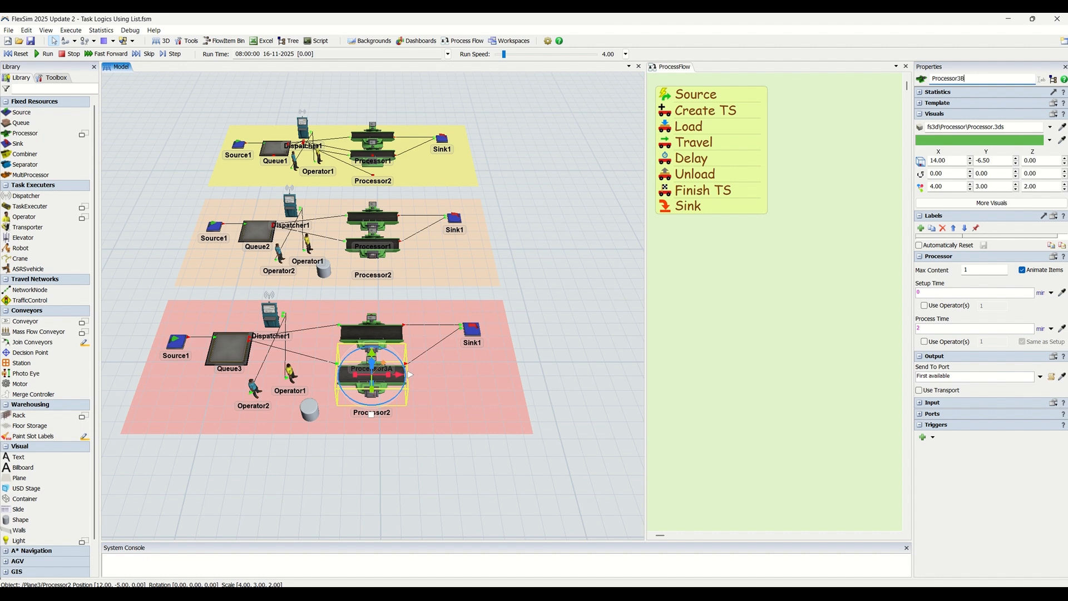
pyautogui.click(464, 477)
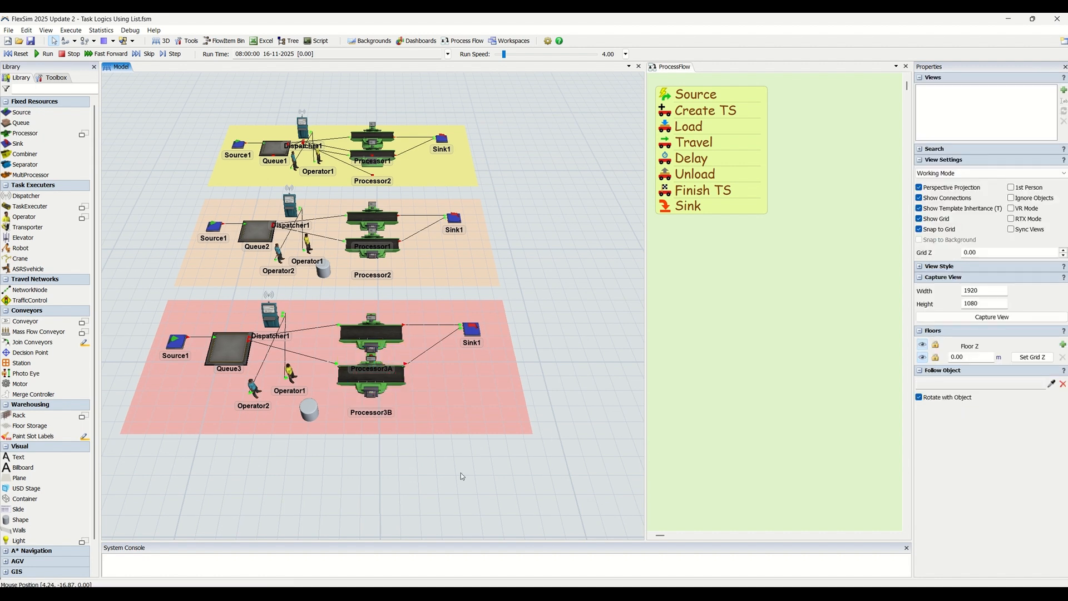
pyautogui.moveTo(401, 364); pyautogui.dragTo(401, 345)
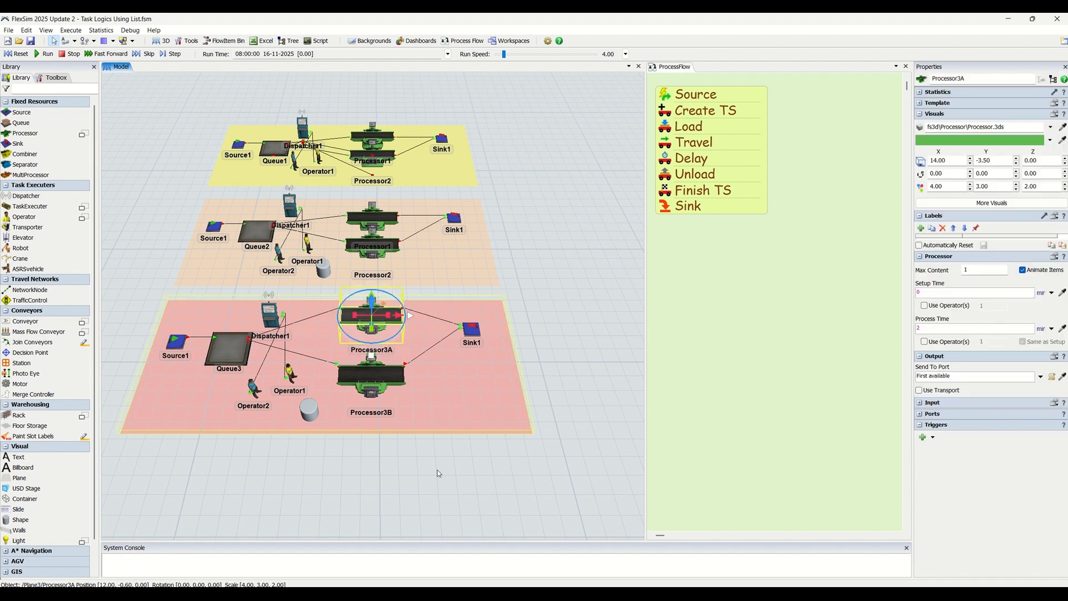
pyautogui.click(440, 494)
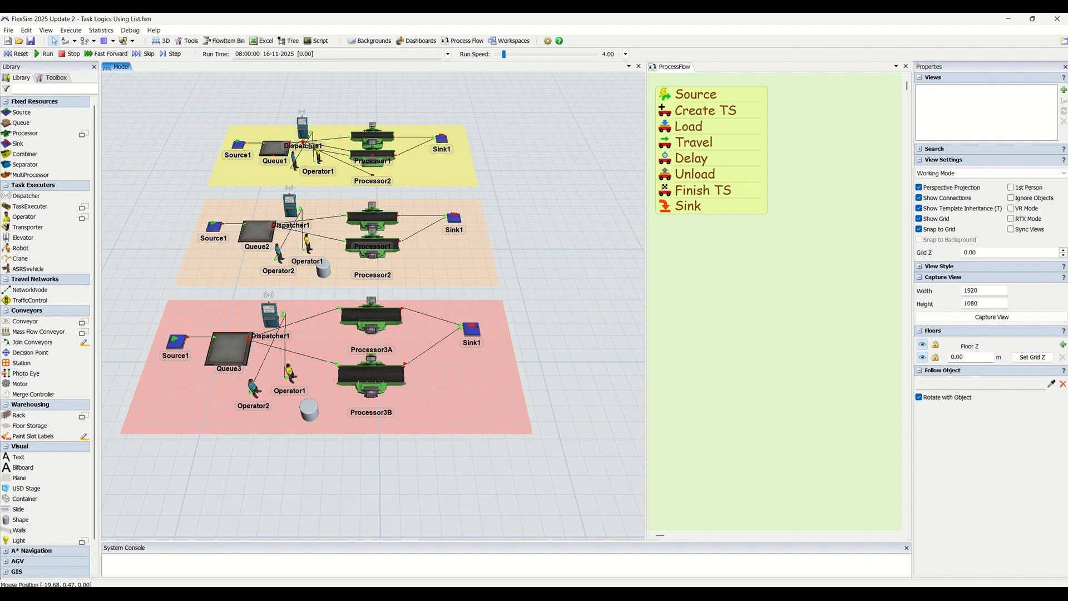
# Try to add a new object group to the model.
pyautogui.click(56, 78)
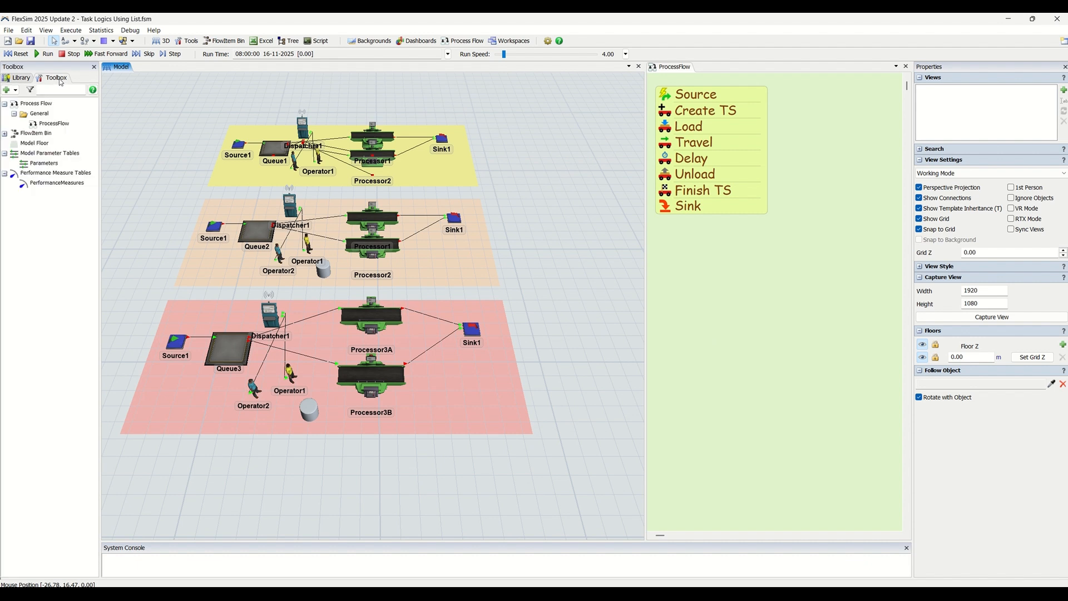
pyautogui.click(8, 89)
pyautogui.click(33, 194)
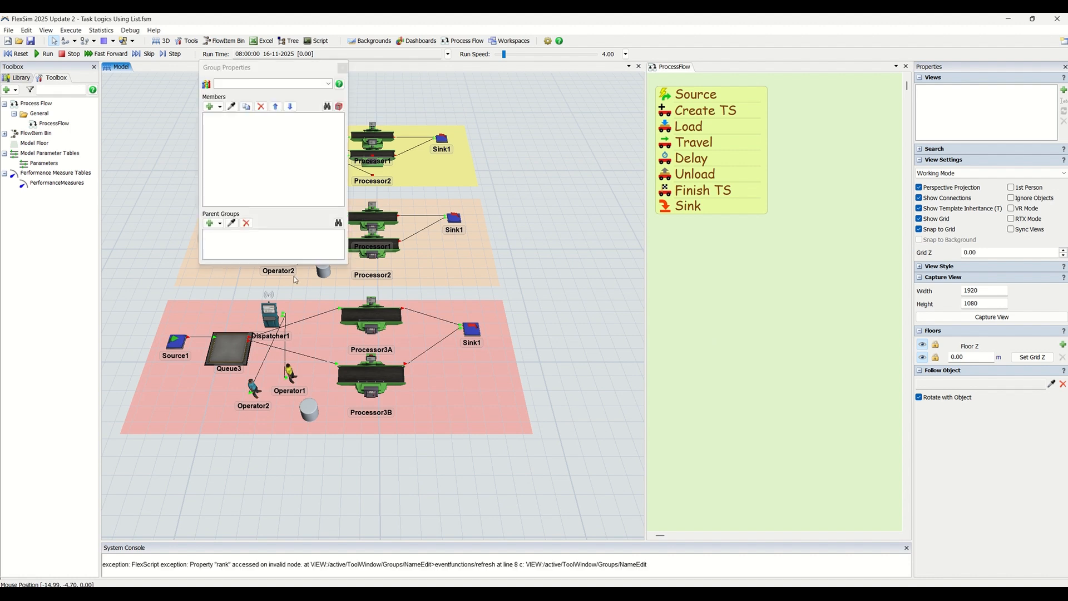
pyautogui.click(219, 109)
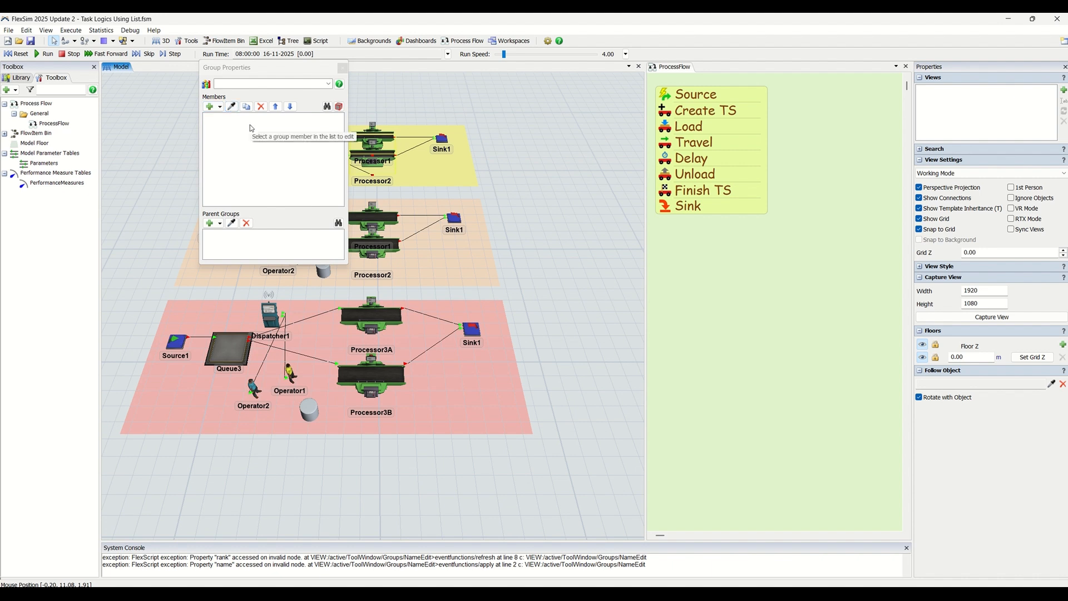
pyautogui.click(342, 71)
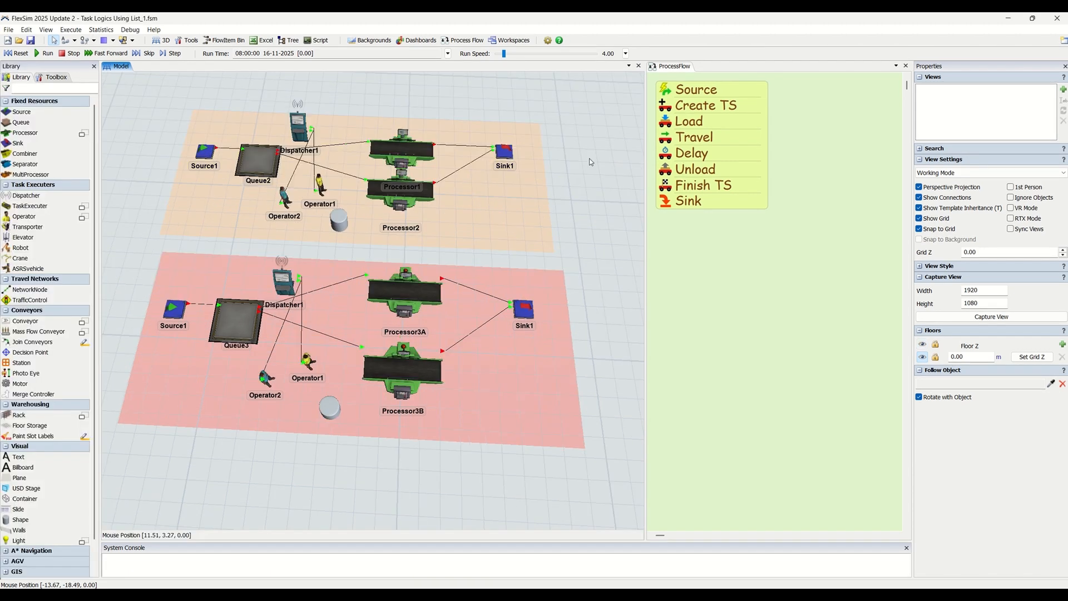
# Create a new group and name it List Processors.
pyautogui.click(59, 79)
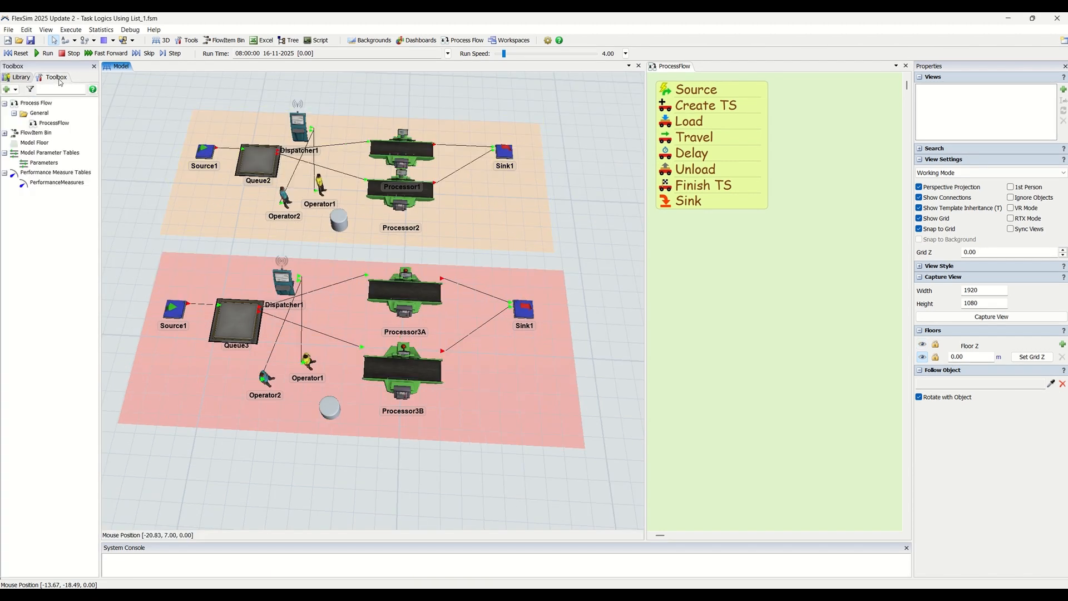
pyautogui.click(8, 89)
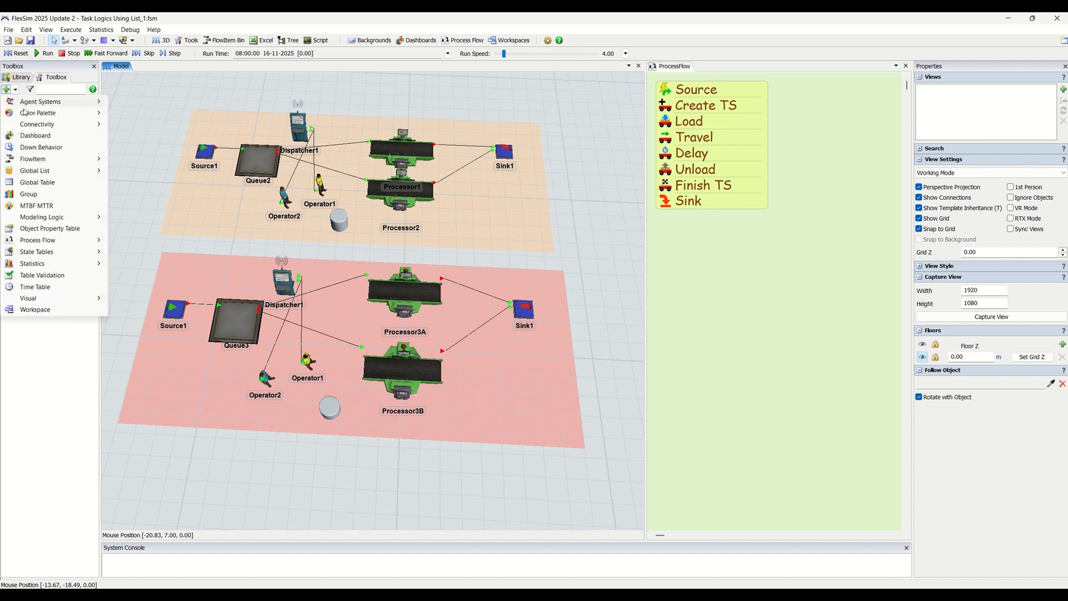
pyautogui.click(29, 193)
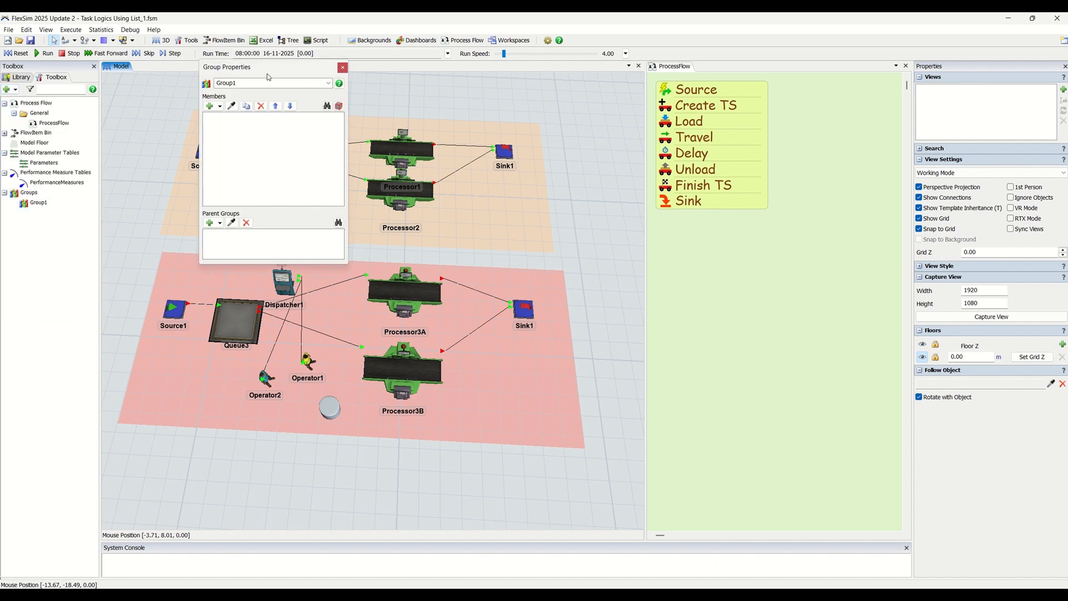
pyautogui.moveTo(284, 69); pyautogui.dragTo(637, 299)
pyautogui.doubleClick(598, 311)
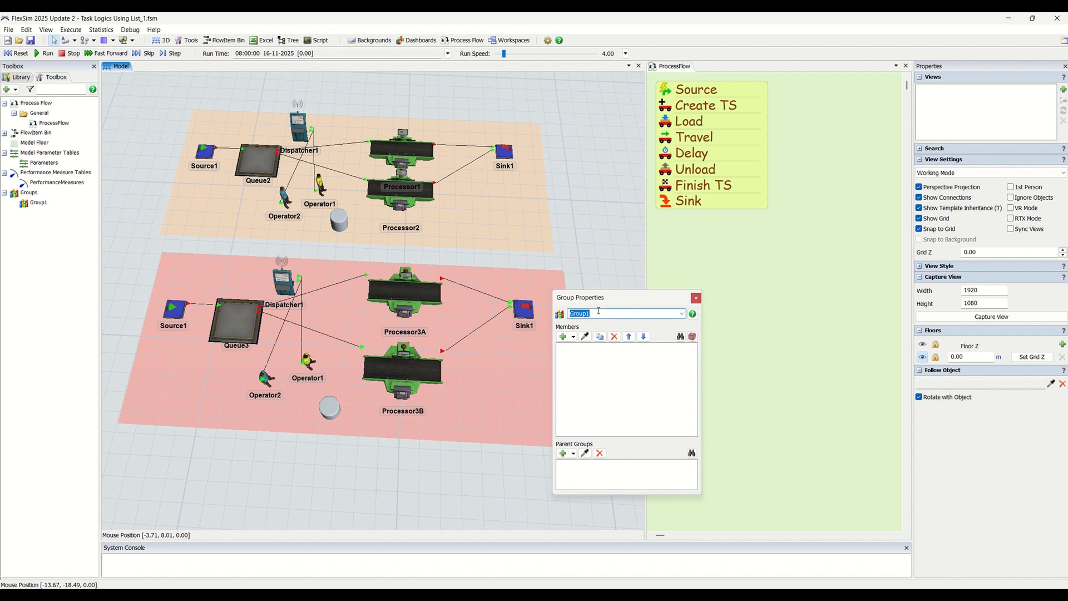
pyautogui.write('List Porcess')
pyautogui.moveTo(581, 313); pyautogui.dragTo(639, 312)
pyautogui.write('Processors')
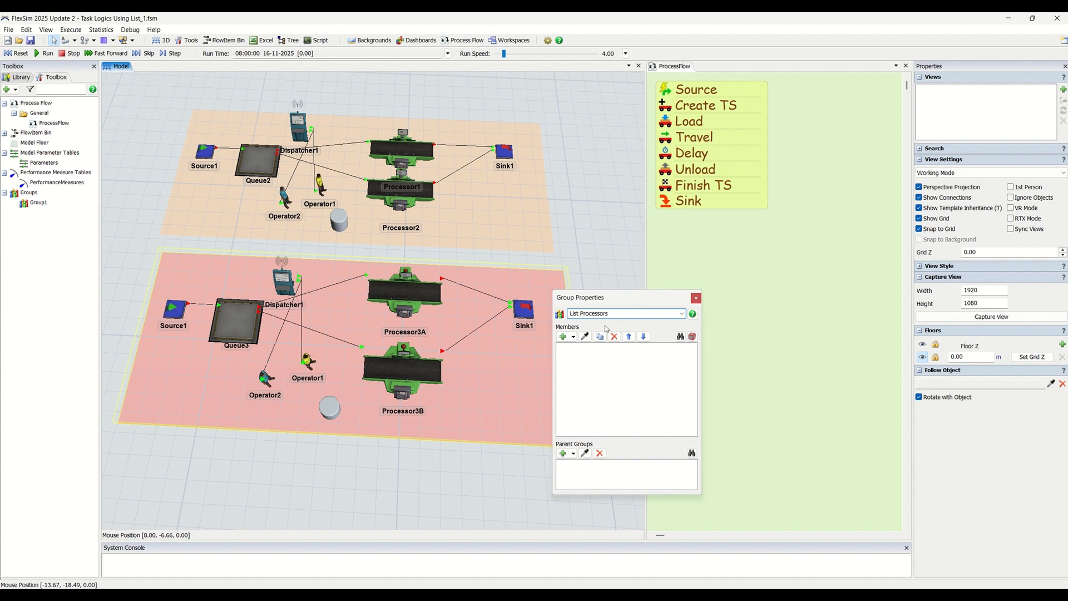
# Add Processor3A and Processor3B as members of the List Processors group by sampling them in the model.
pyautogui.click(584, 336)
pyautogui.click(425, 310)
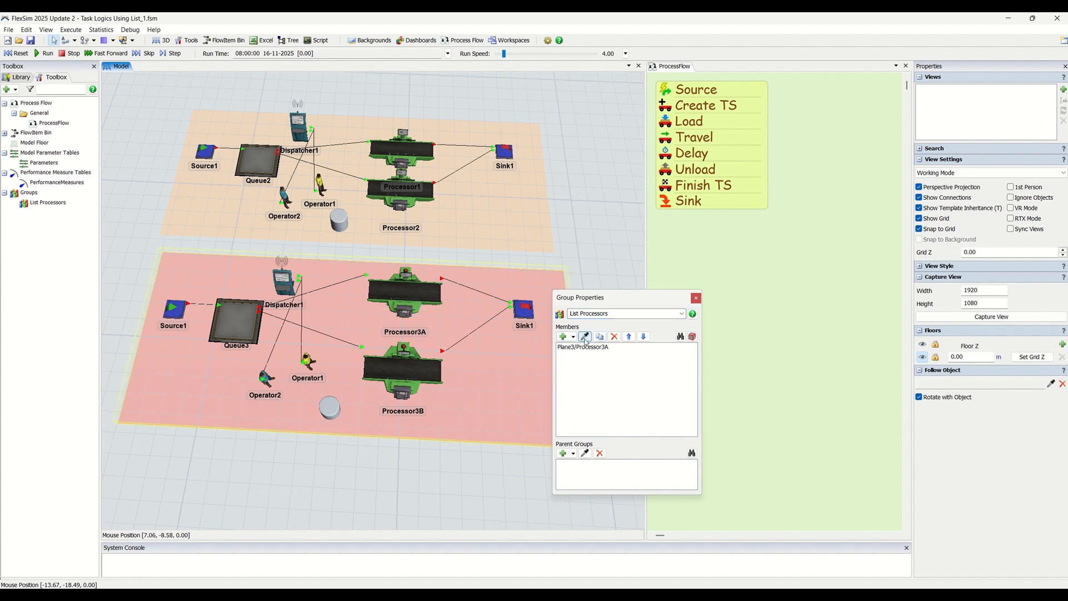
pyautogui.click(417, 364)
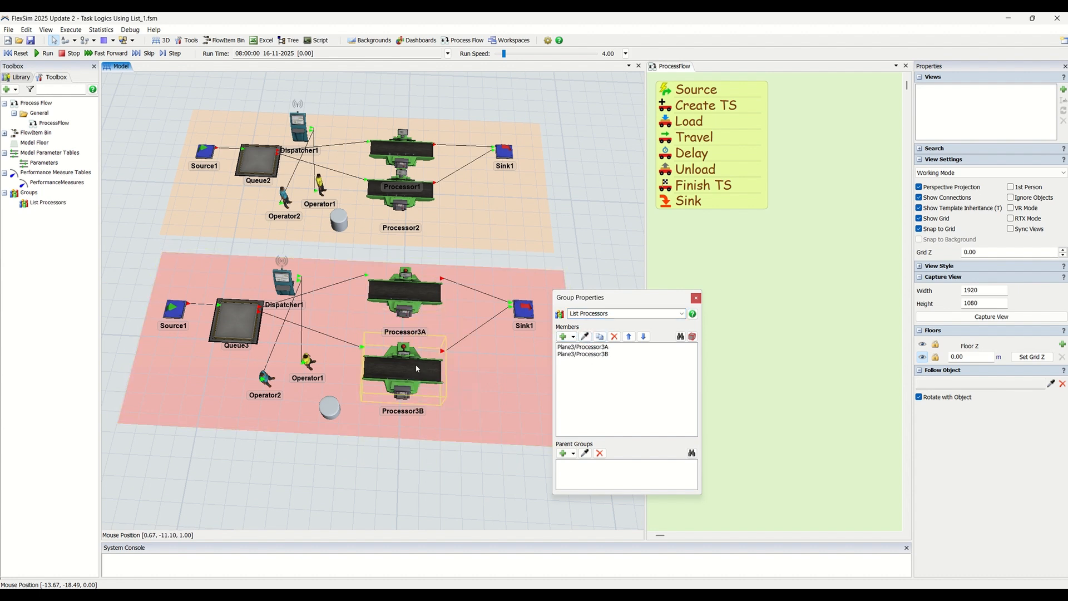
# Rename the light red plane as ListLogic and close the group properties.
pyautogui.click(501, 387)
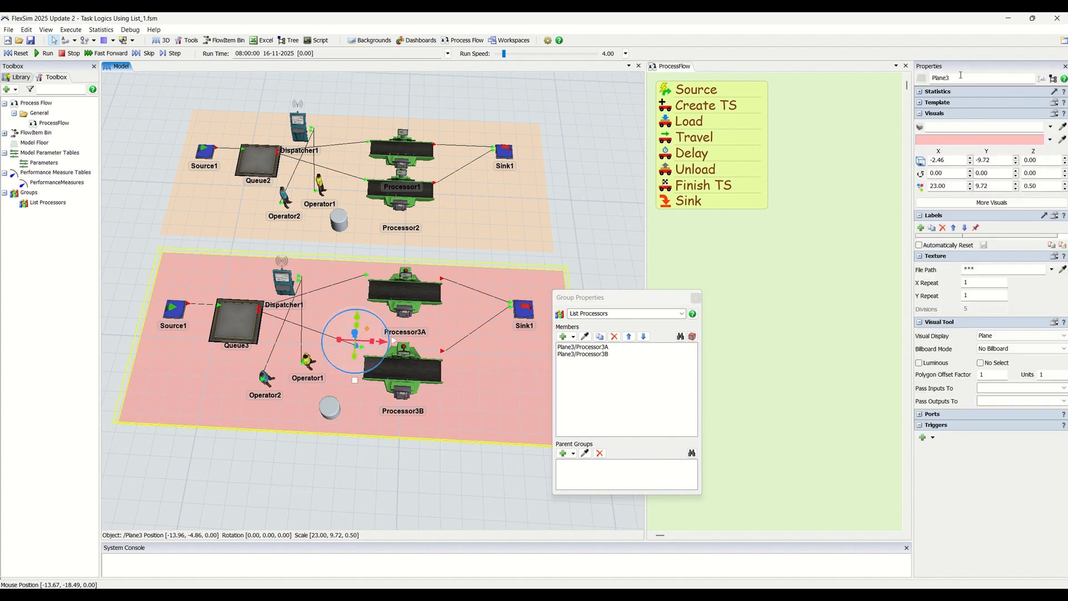
pyautogui.write('List')
pyautogui.write('Loigc')
pyautogui.moveTo(947, 78); pyautogui.dragTo(977, 79)
pyautogui.write('gi')
pyautogui.press('BackSpace')
pyautogui.click(565, 246)
pyautogui.click(695, 298)
# Check the member paths of the List Processors group and the name of the light red plane.
pyautogui.doubleClick(49, 204)
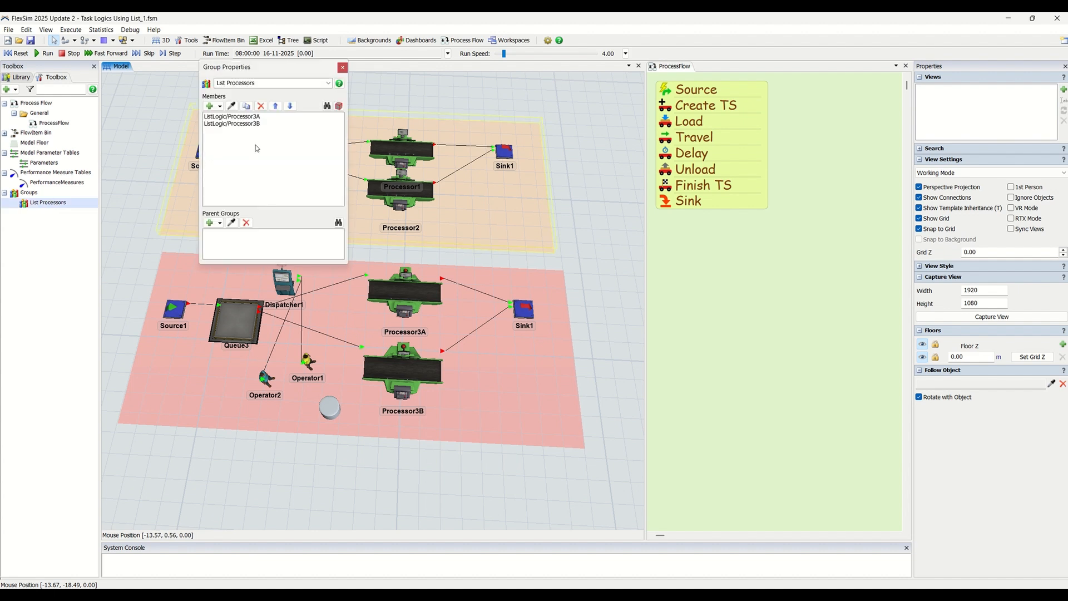
pyautogui.click(342, 67)
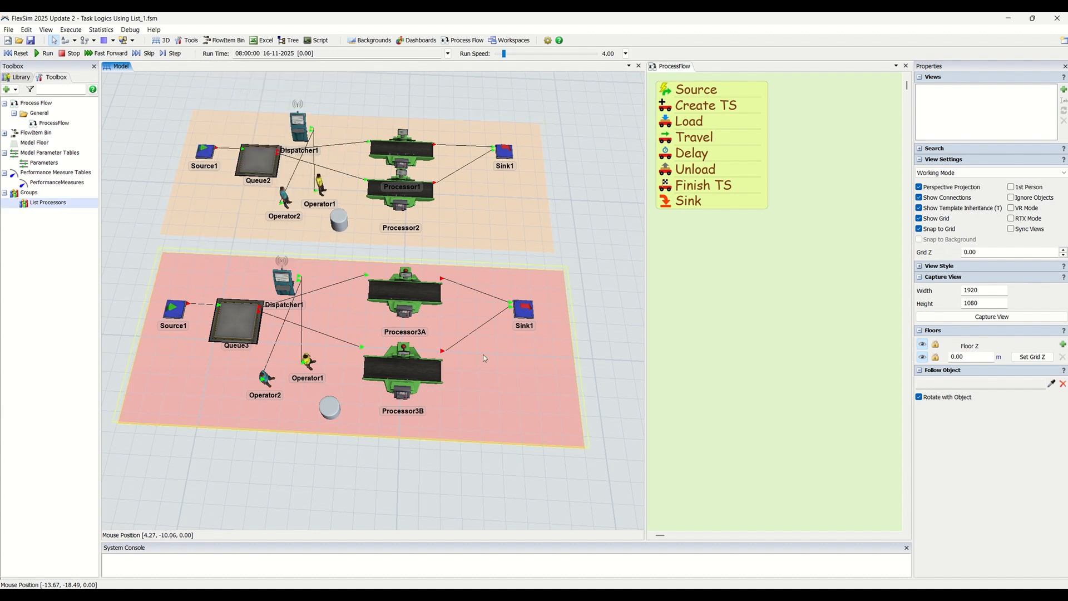
pyautogui.click(483, 354)
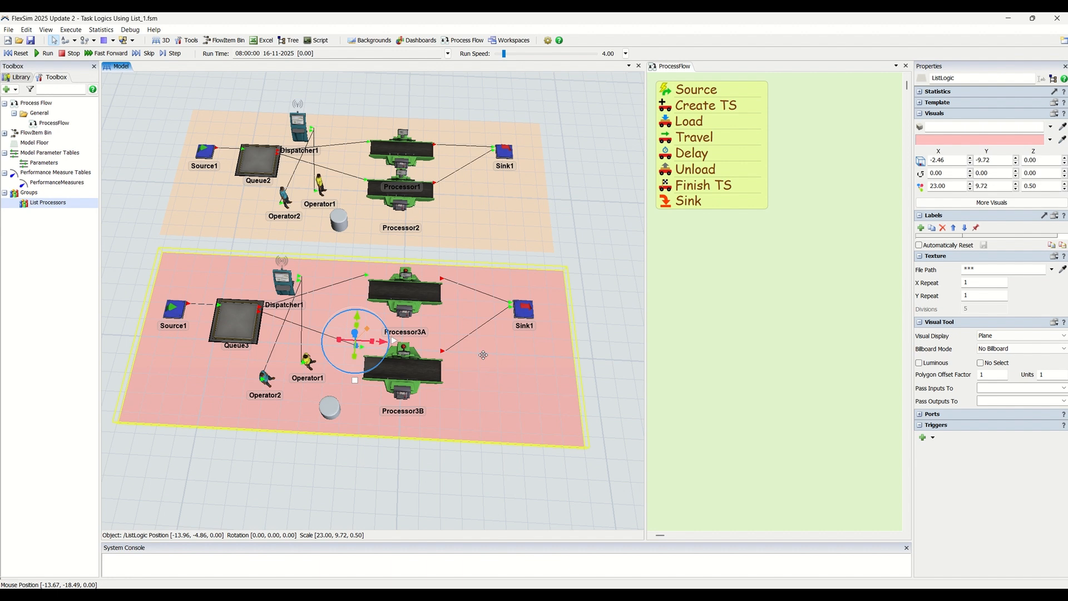
pyautogui.click(593, 290)
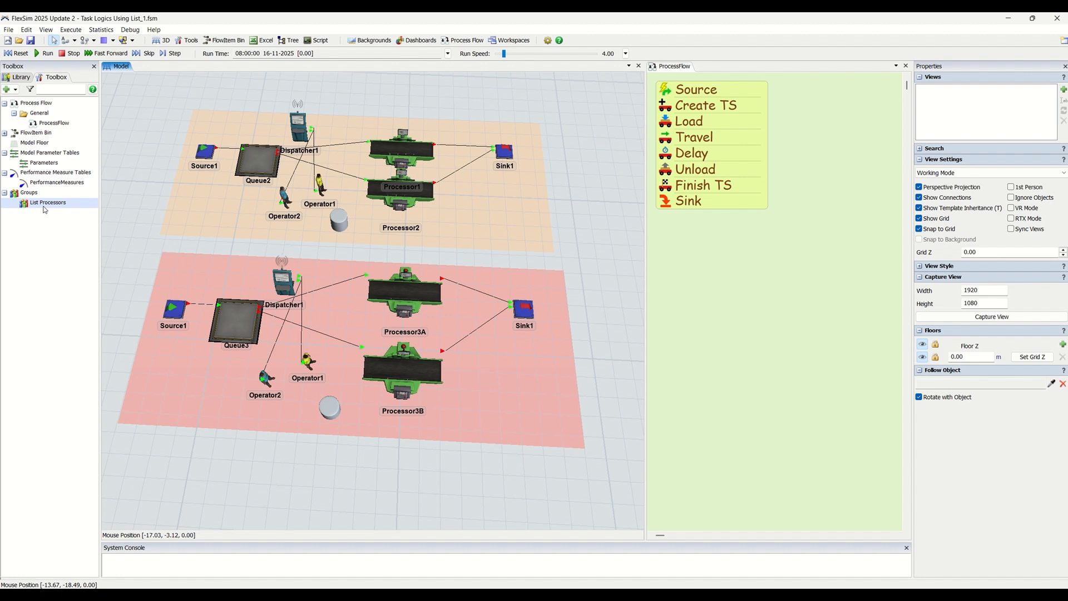
# Add a second general process flow to the model.
pyautogui.click(450, 42)
pyautogui.click(516, 54)
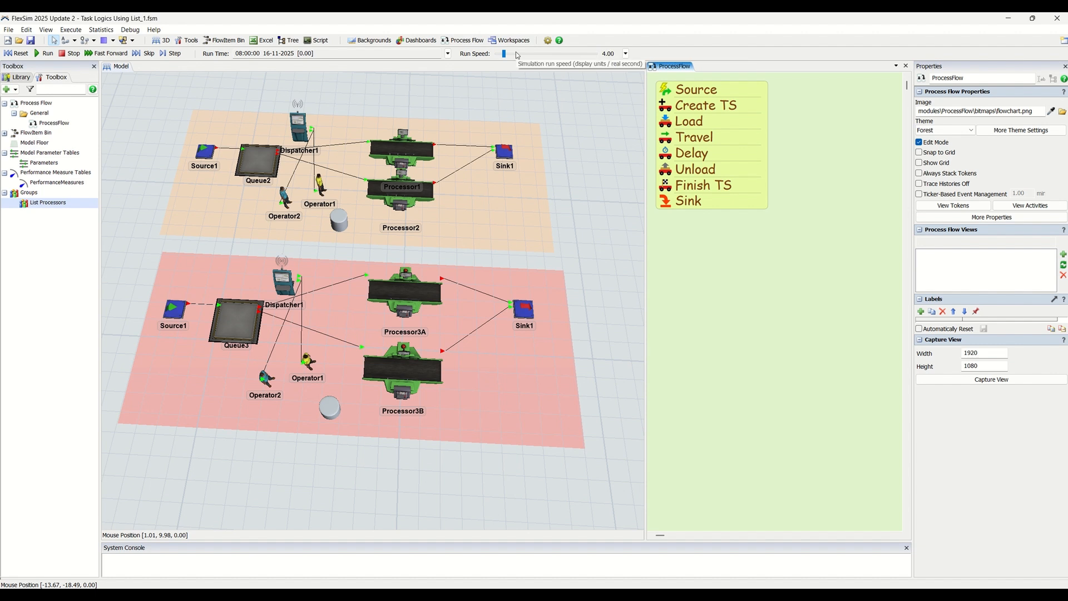
pyautogui.click(474, 40)
pyautogui.click(490, 69)
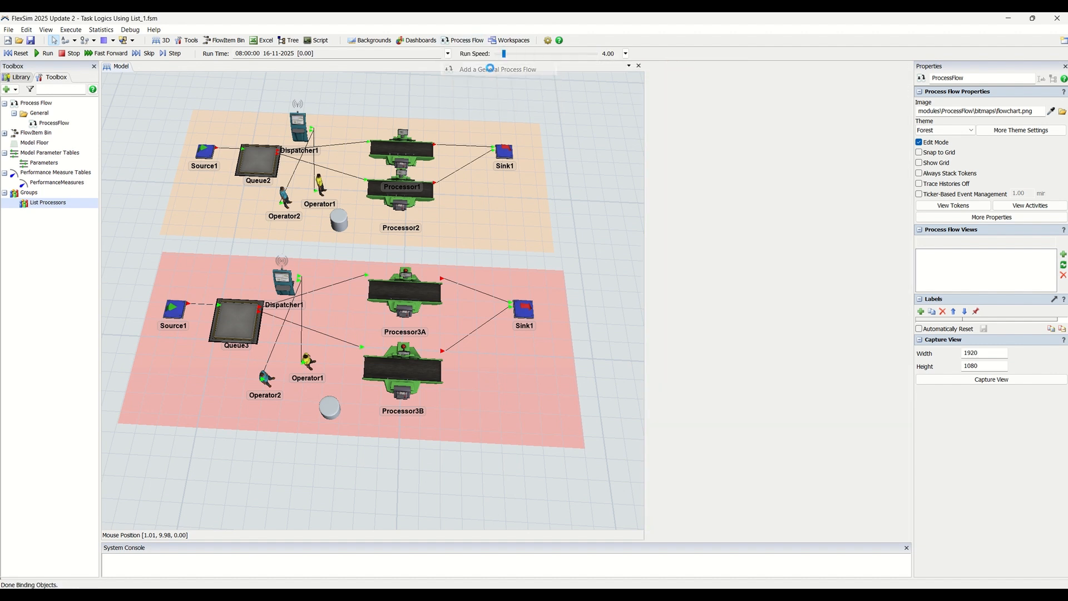
# Set the new process flow's theme to Forest.
pyautogui.click(943, 130)
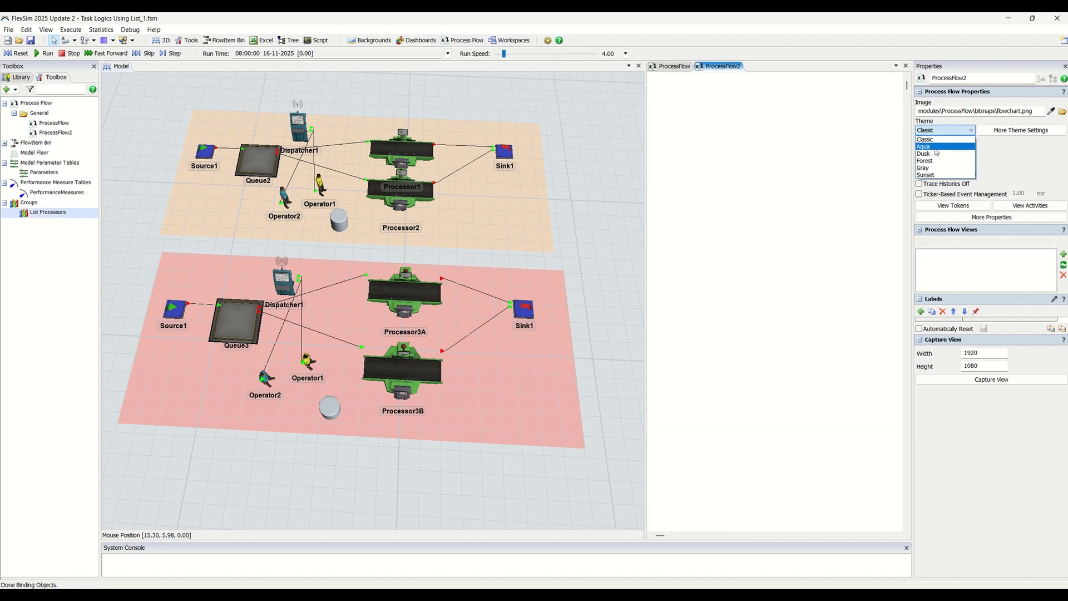
pyautogui.click(935, 147)
pyautogui.click(946, 130)
pyautogui.click(932, 161)
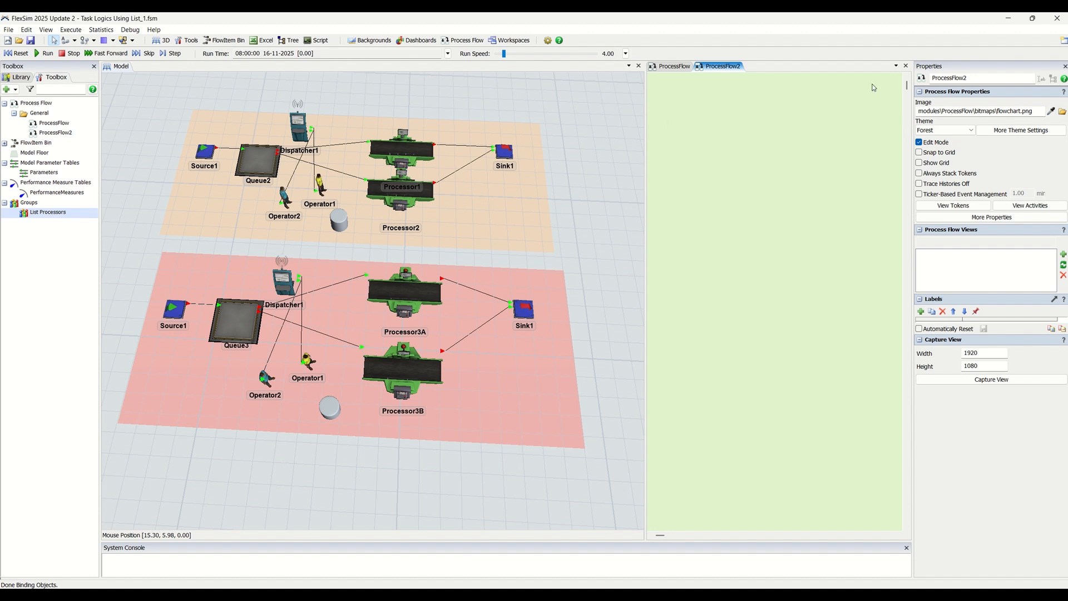
# Rename the new process flow as ListLogic.
pyautogui.doubleClick(940, 79)
pyautogui.write('ListLogic')
pyautogui.click(727, 154)
# Place two Process-shaped containers in the ListLogic flow, one below the other.
pyautogui.click(21, 77)
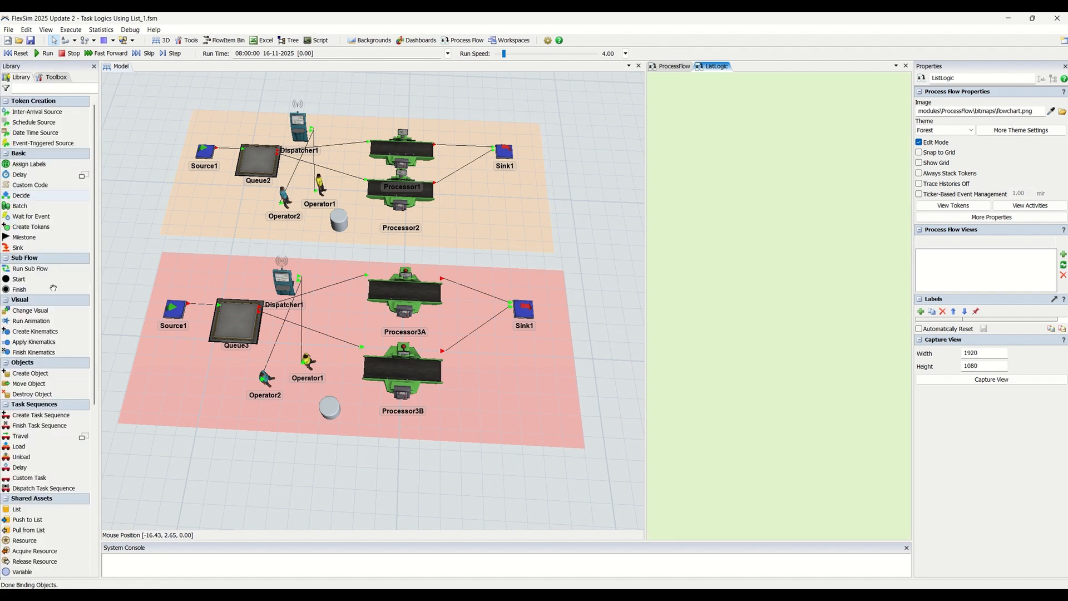
pyautogui.scroll(-5, 40, 482)
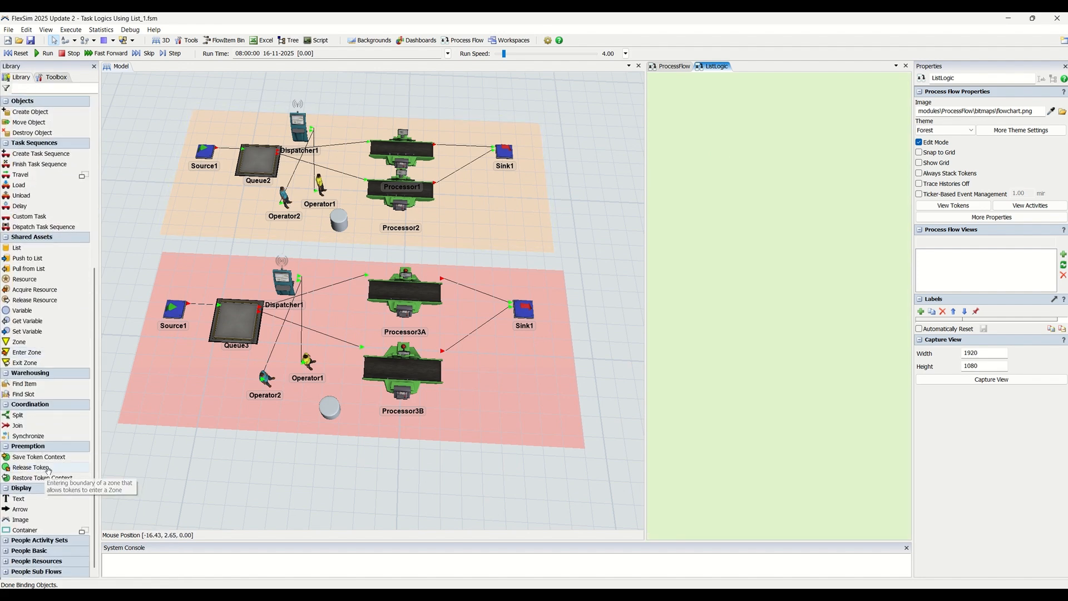
pyautogui.click(37, 530)
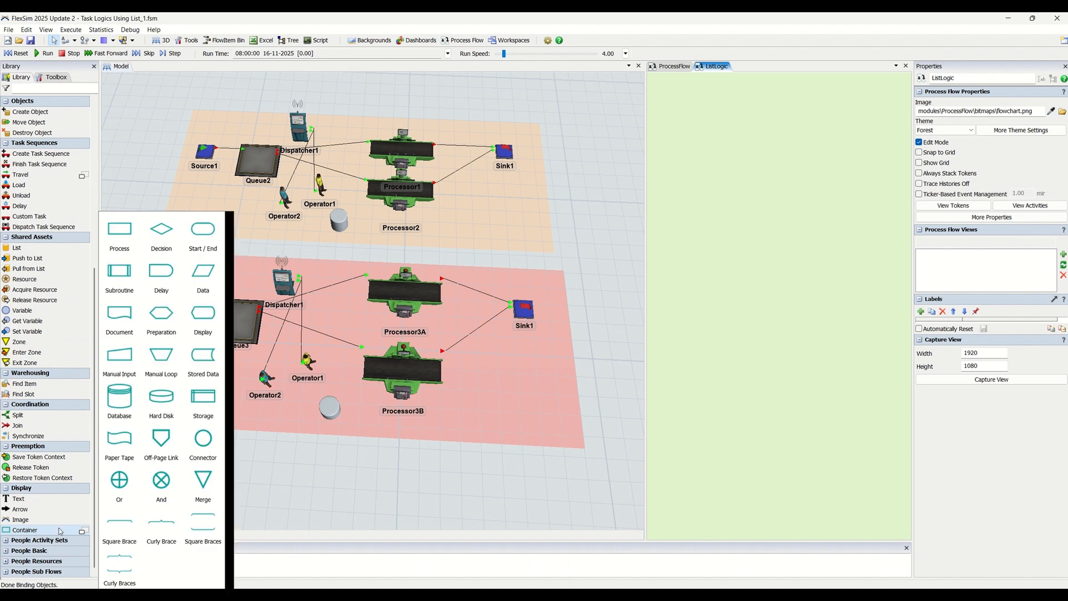
pyautogui.click(122, 238)
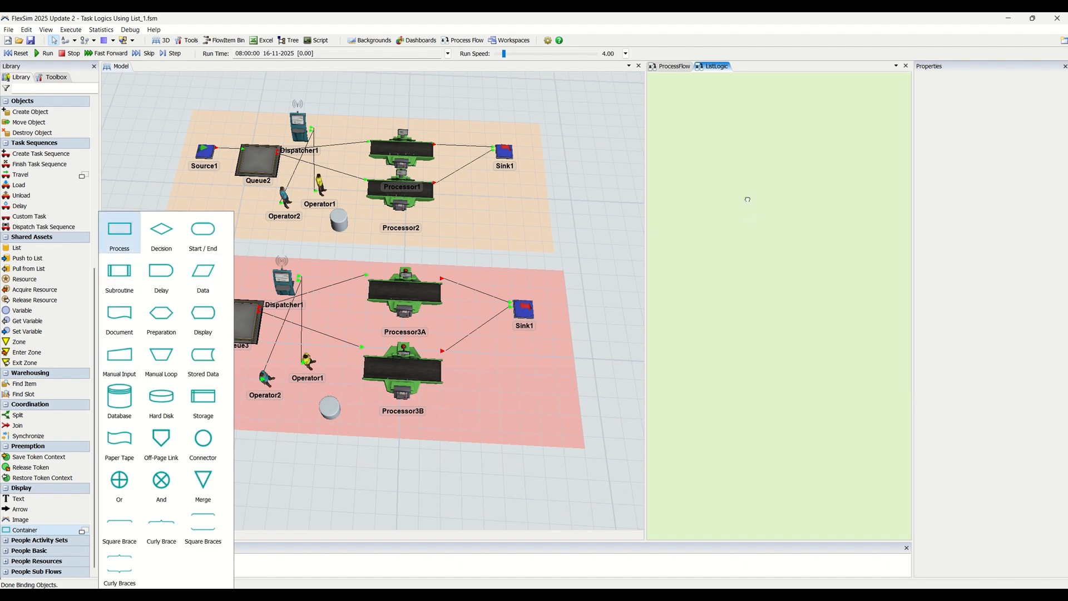
pyautogui.click(675, 117)
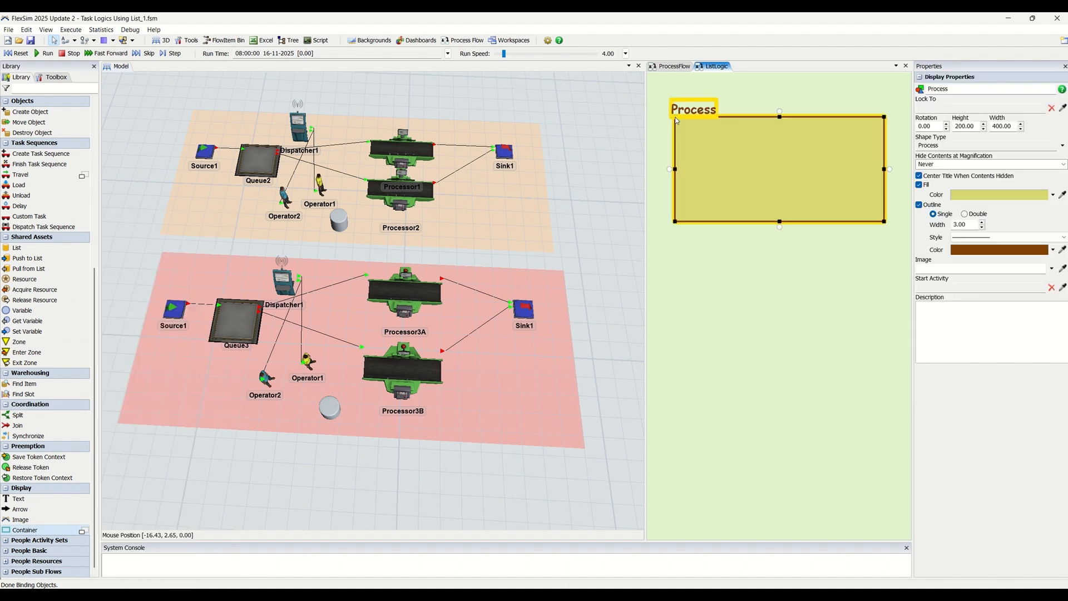
pyautogui.click(36, 531)
pyautogui.click(120, 230)
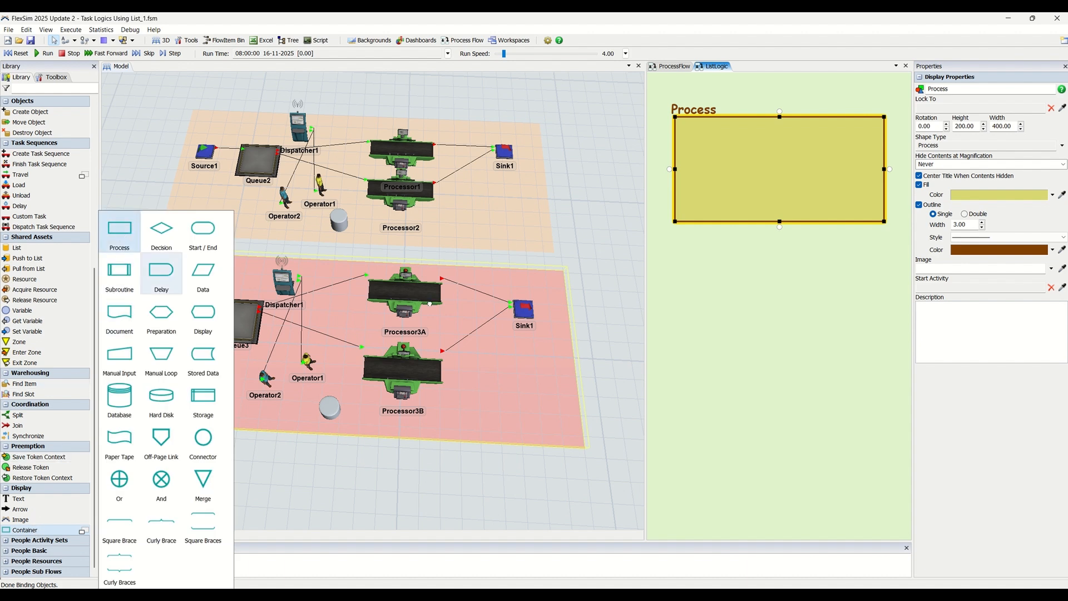
pyautogui.click(674, 292)
pyautogui.click(743, 455)
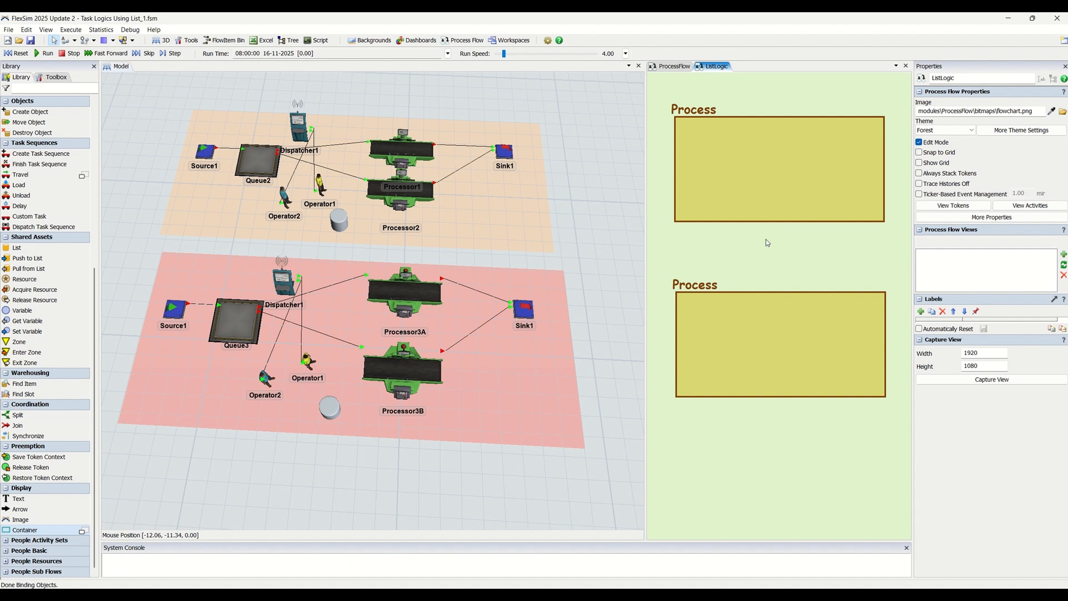
# Title the upper container Queue Push To List.
pyautogui.doubleClick(694, 107)
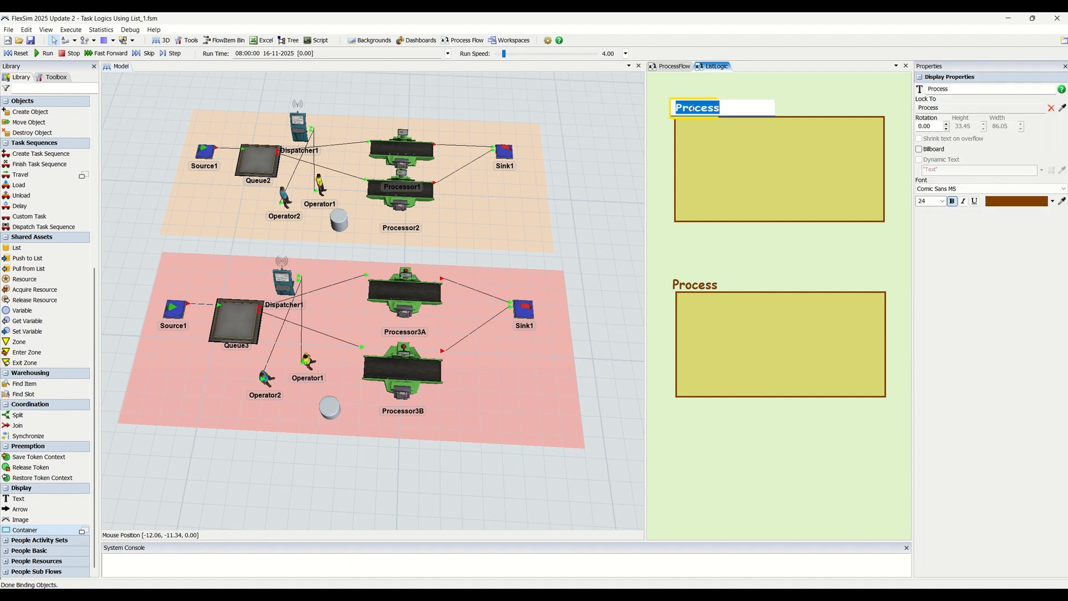
pyautogui.write('Queue ')
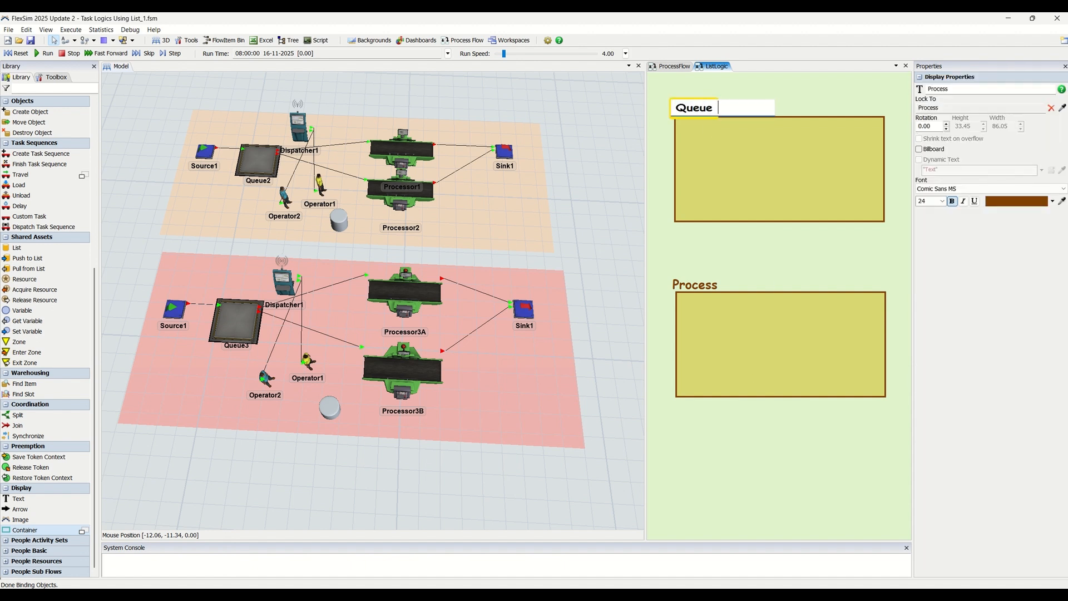
pyautogui.write('Push T')
pyautogui.hotkey('ctrl', 'a')
pyautogui.press('BackSpace')
pyautogui.write('List')
pyautogui.click(806, 260)
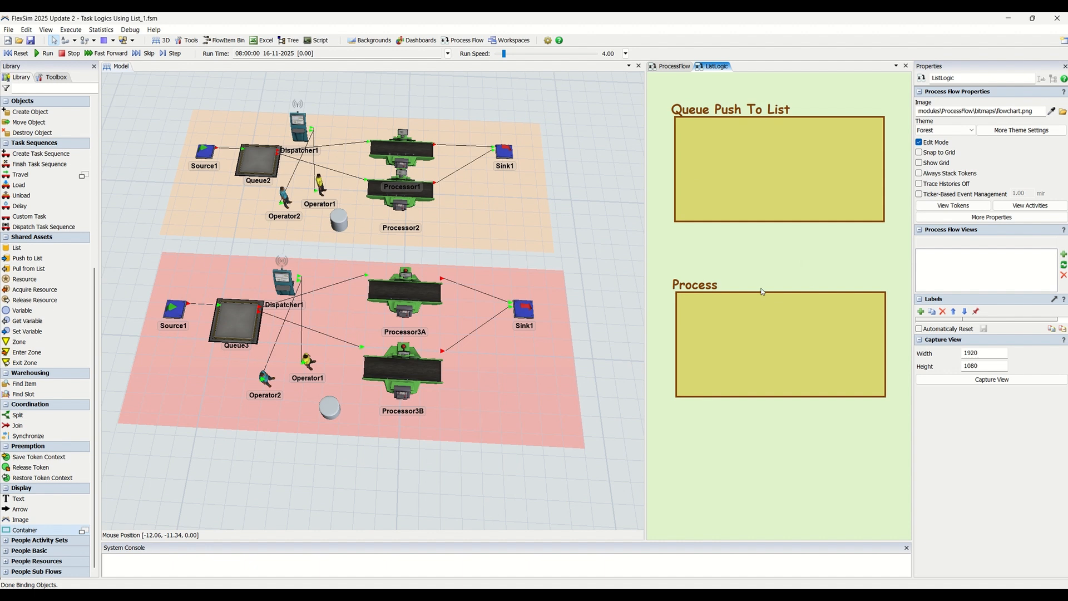
# Title the lower container Pull From List.
pyautogui.doubleClick(684, 286)
pyautogui.write('Pu')
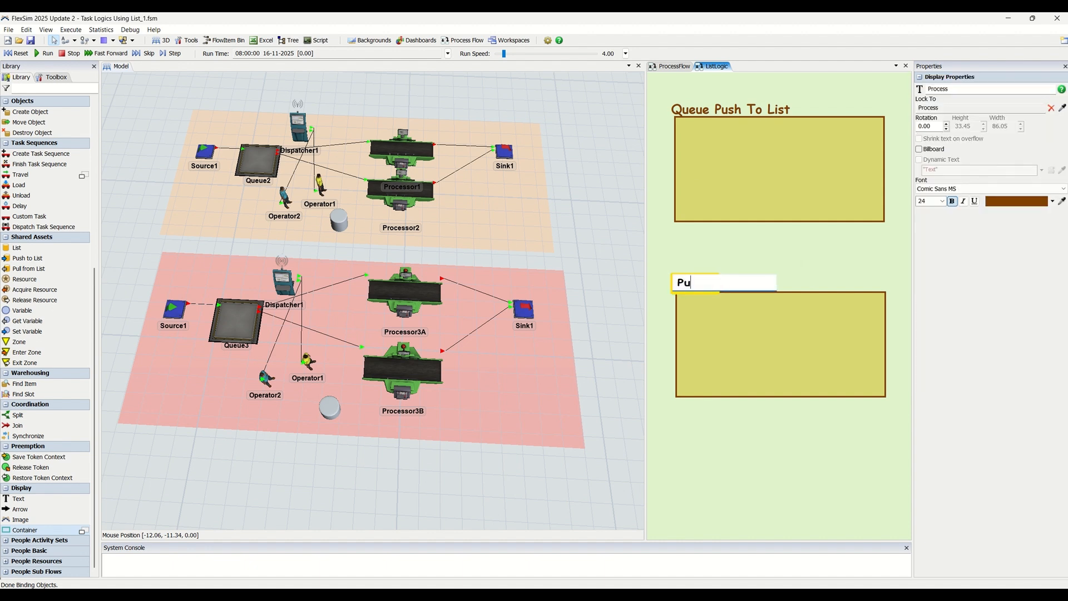
pyautogui.write('ll From Lits')
pyautogui.press('BackSpace')
pyautogui.press('BackSpace')
pyautogui.write('st')
pyautogui.press('Return')
pyautogui.click(754, 434)
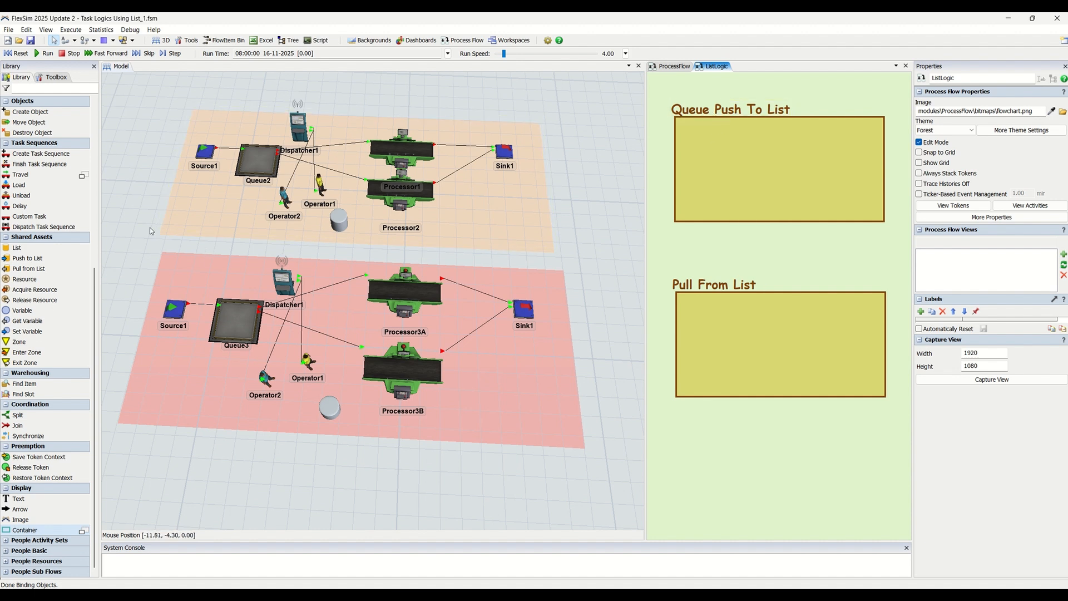
# Add an Event-Triggered Source to the Queue Push To List container, triggered by Queue3's On Entry event.
pyautogui.doubleClick(699, 125)
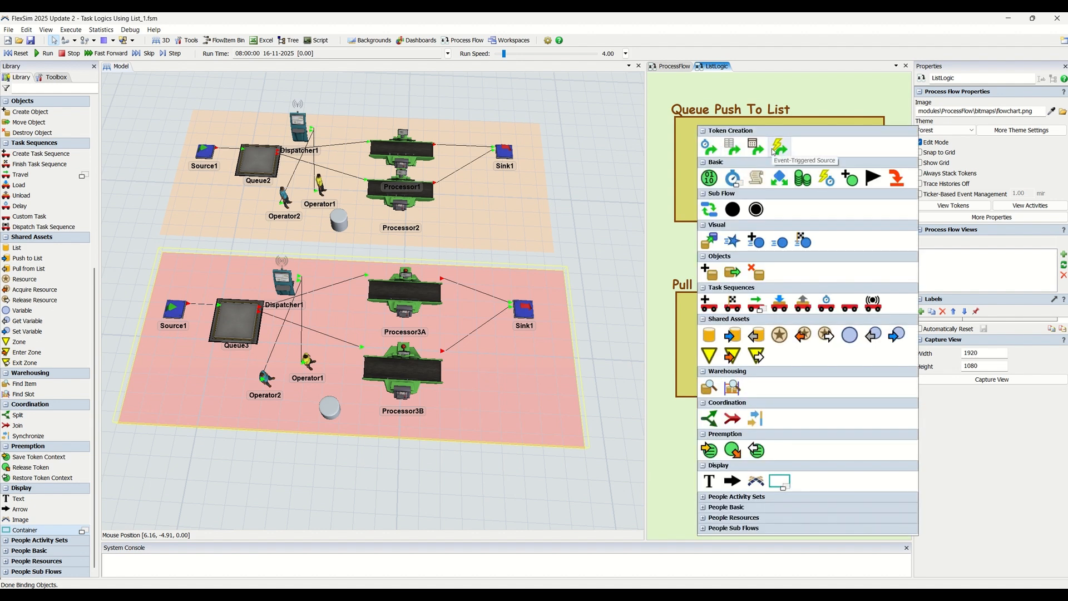
pyautogui.click(773, 150)
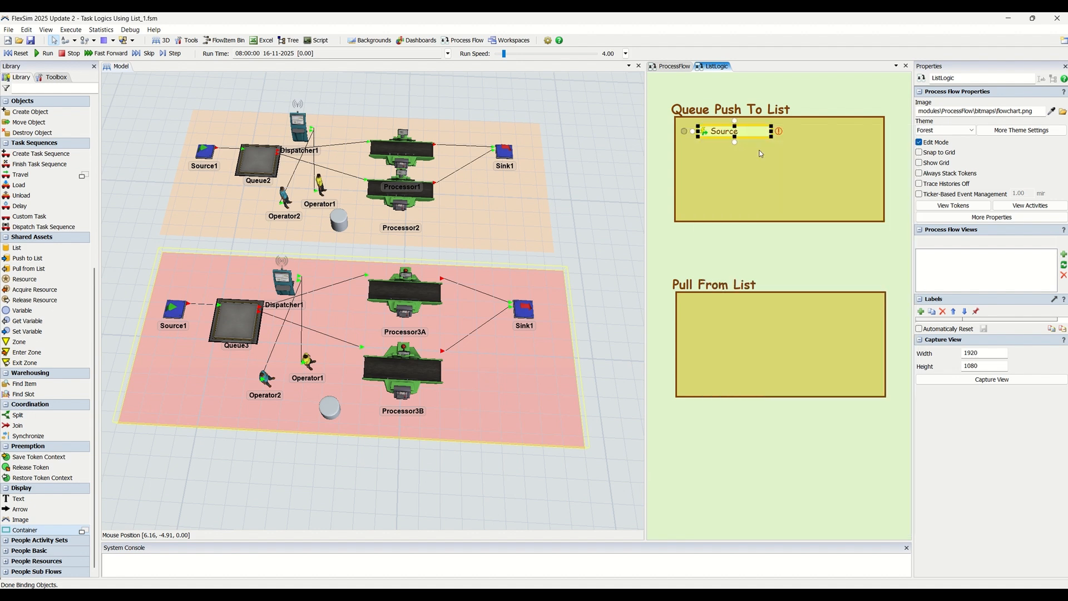
pyautogui.click(779, 130)
pyautogui.click(235, 320)
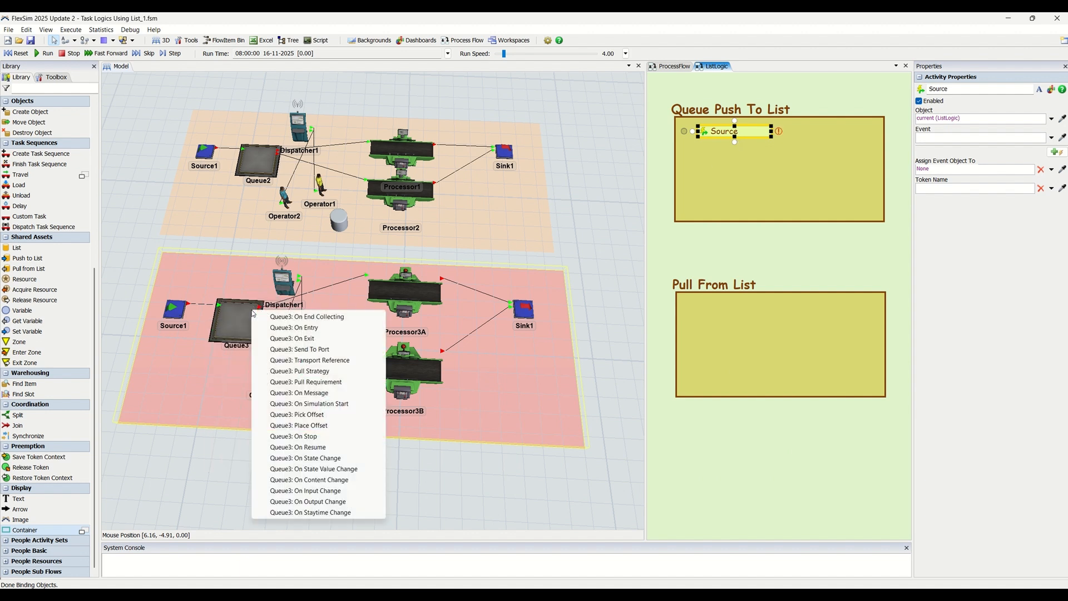
pyautogui.click(287, 328)
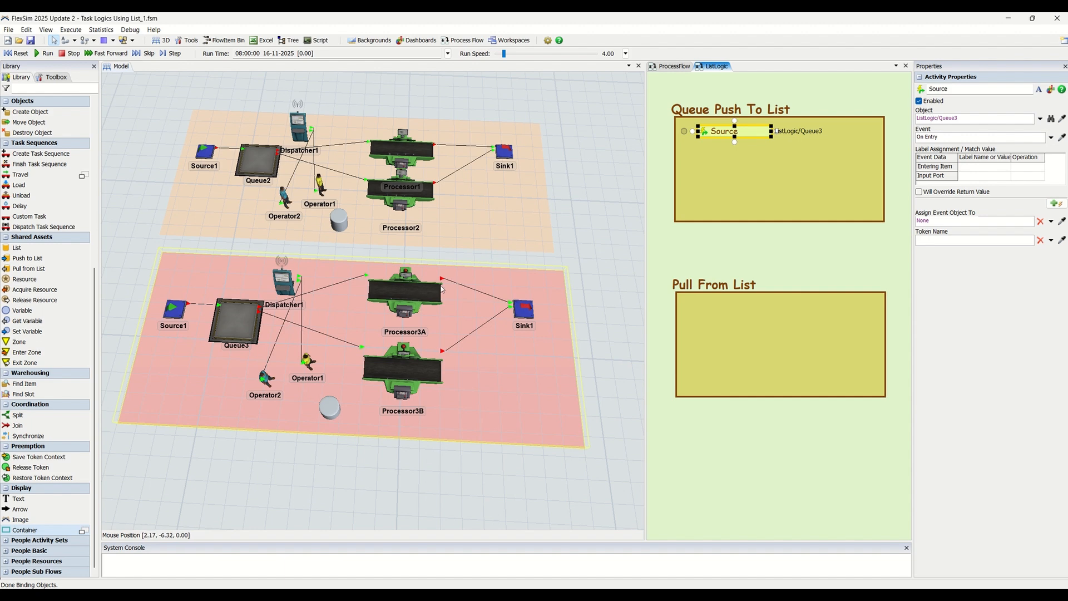
# Attach a Push to List activity below the Source and link it to a new List shared asset beside it.
pyautogui.doubleClick(707, 152)
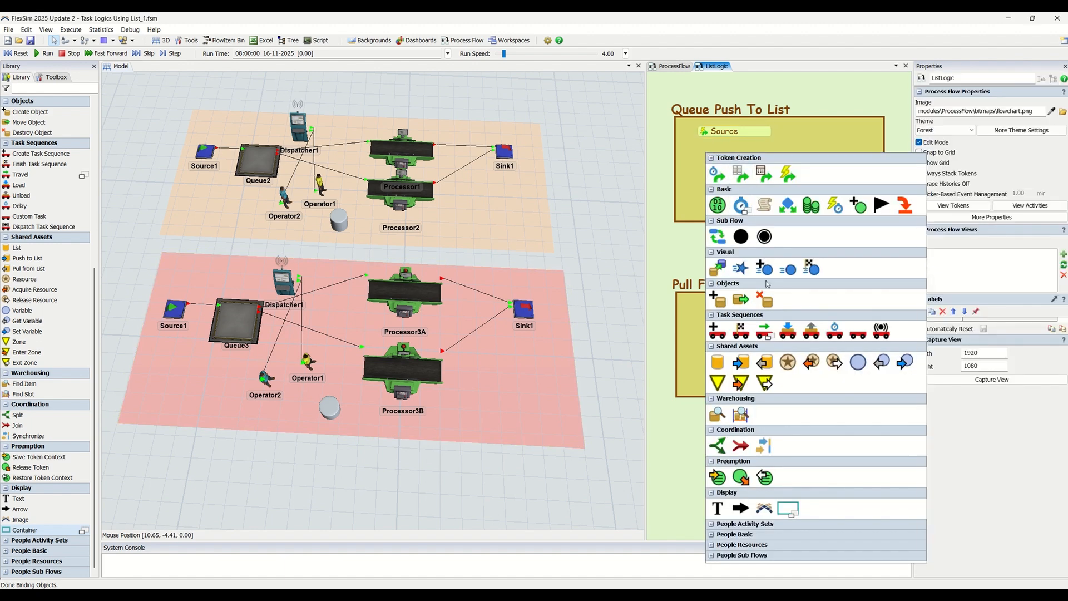
pyautogui.click(740, 362)
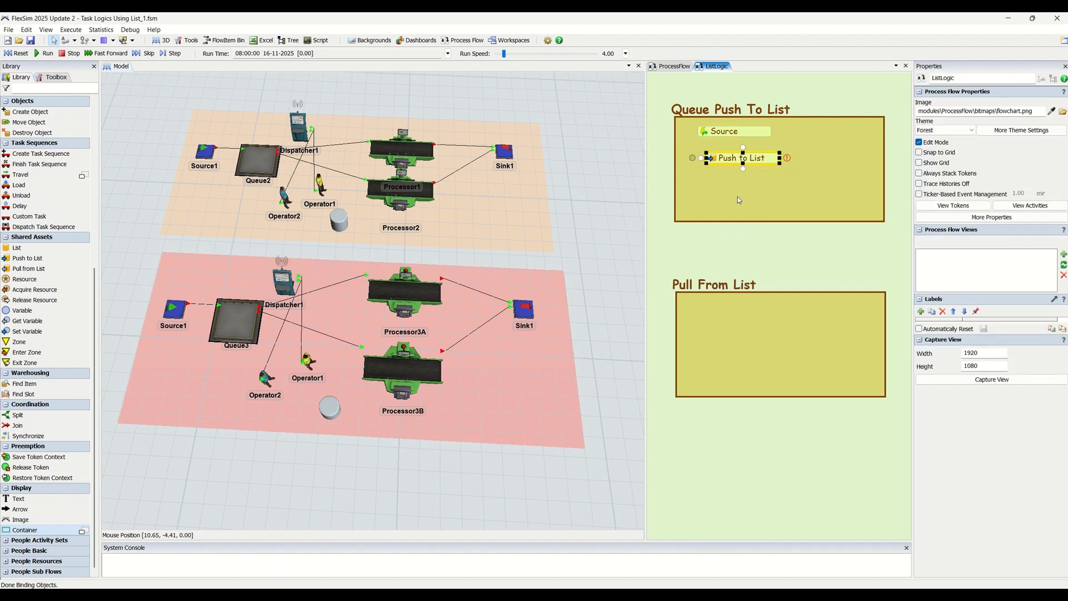
pyautogui.click(750, 145)
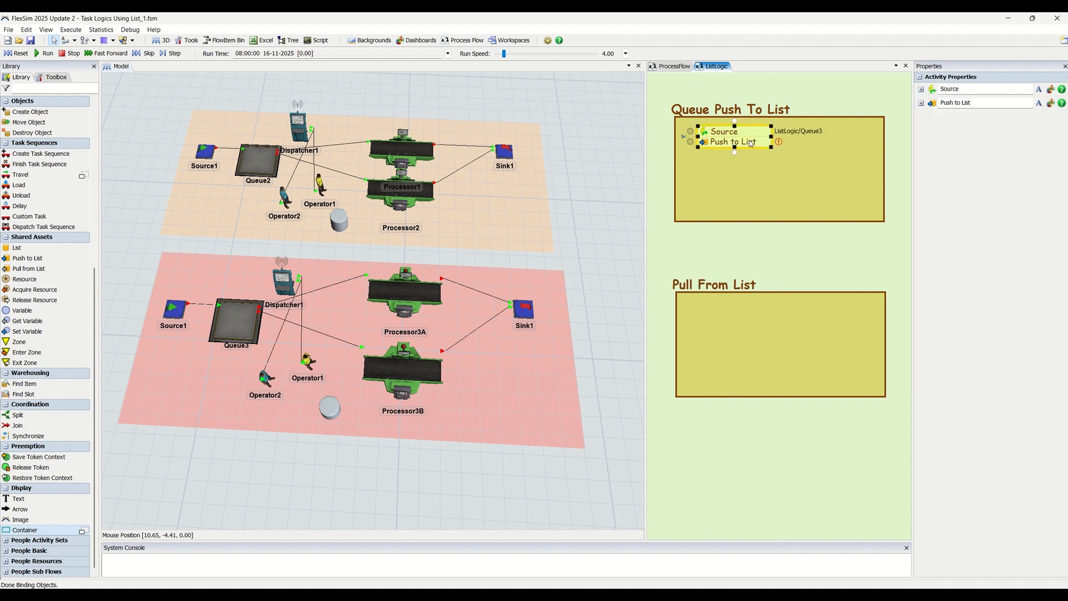
pyautogui.moveTo(779, 144); pyautogui.dragTo(816, 148)
# Check which global lists the List shared asset can reference.
pyautogui.doubleClick(806, 148)
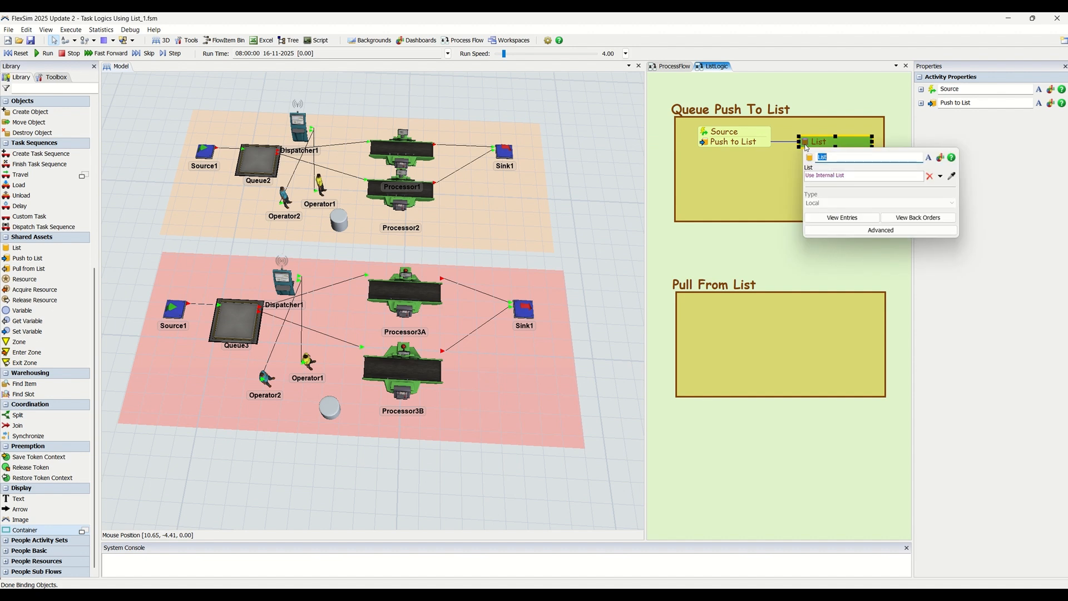
pyautogui.click(941, 177)
pyautogui.moveTo(901, 211)
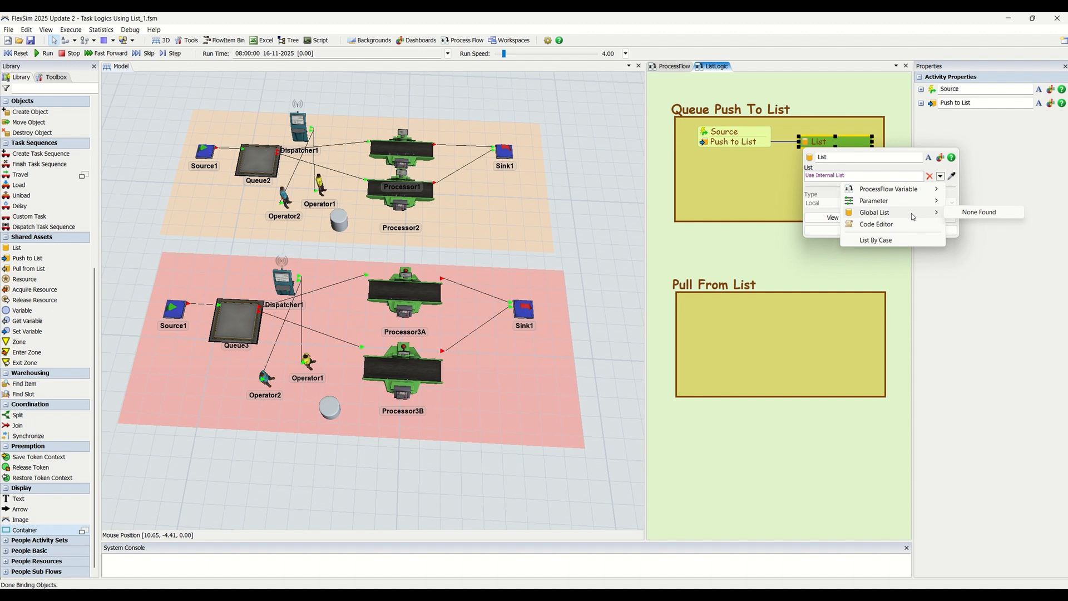
# Create a global item list named ListsItem, keeping its default fields.
pyautogui.click(51, 79)
pyautogui.click(8, 89)
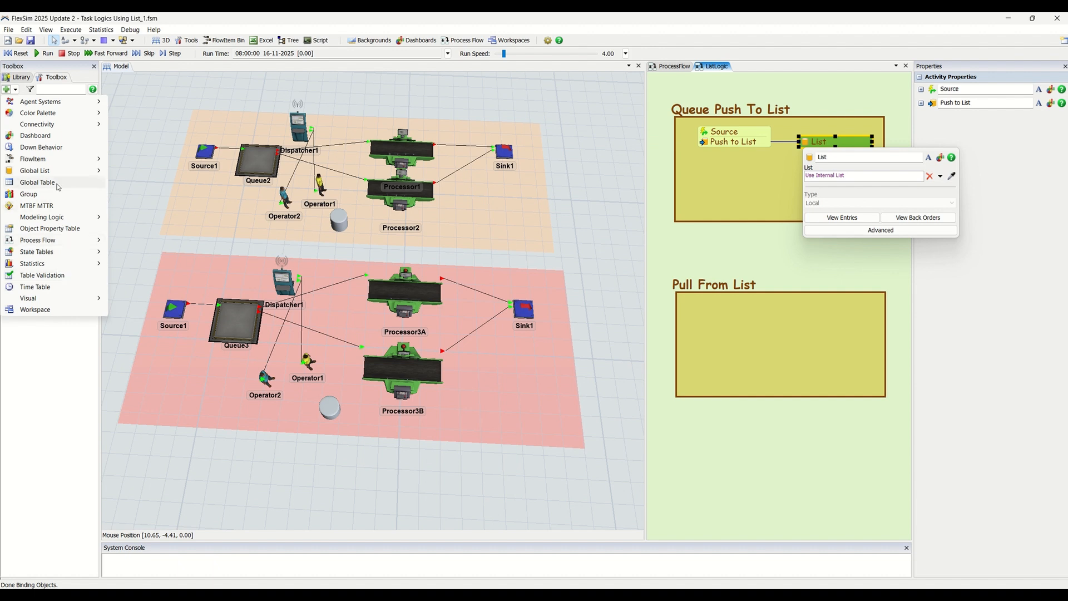
pyautogui.moveTo(61, 171)
pyautogui.click(148, 182)
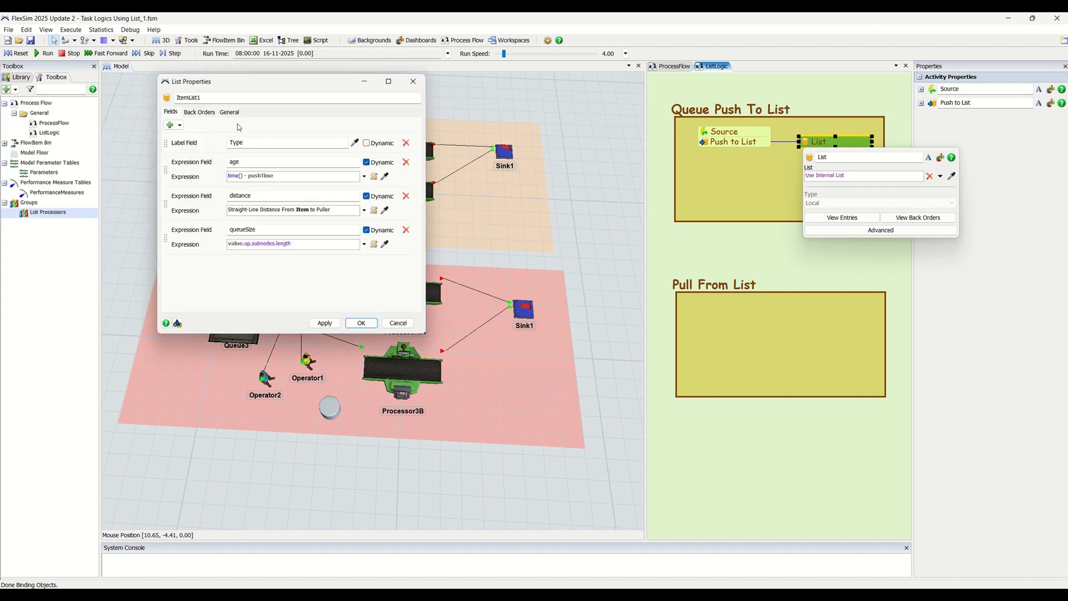
pyautogui.doubleClick(203, 99)
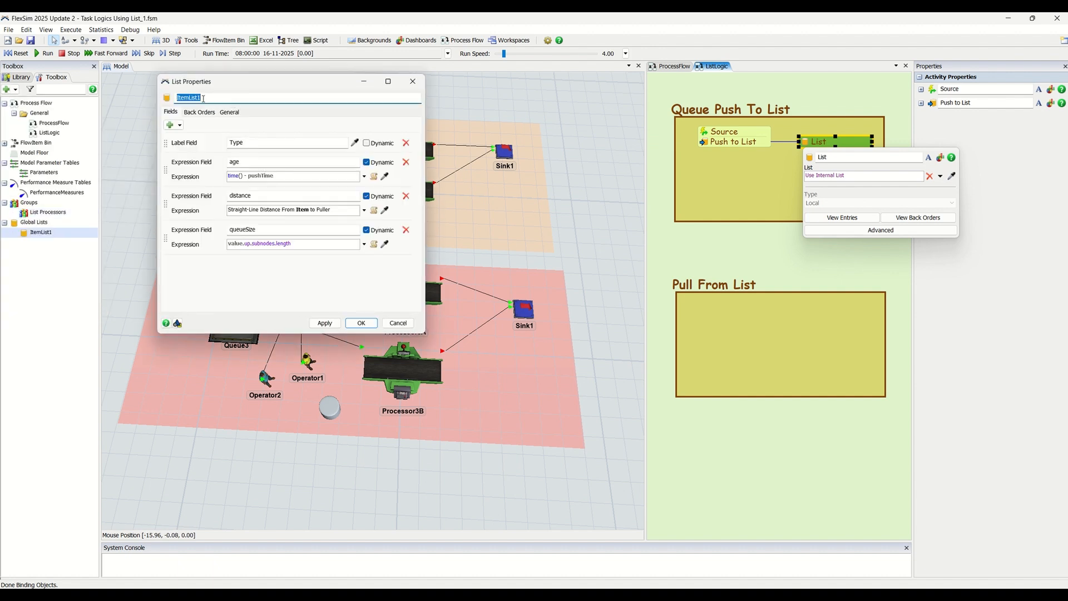
pyautogui.write('ListsItem')
pyautogui.click(361, 323)
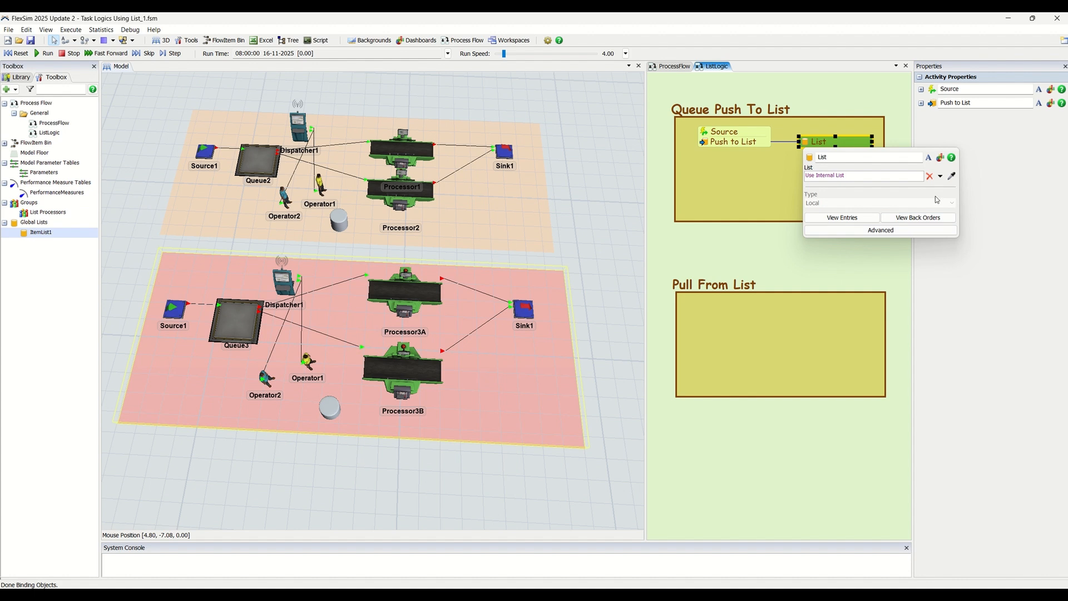
# Point the List shared asset to the global list ListsItem.
pyautogui.click(940, 175)
pyautogui.moveTo(923, 214)
pyautogui.click(985, 214)
pyautogui.click(842, 132)
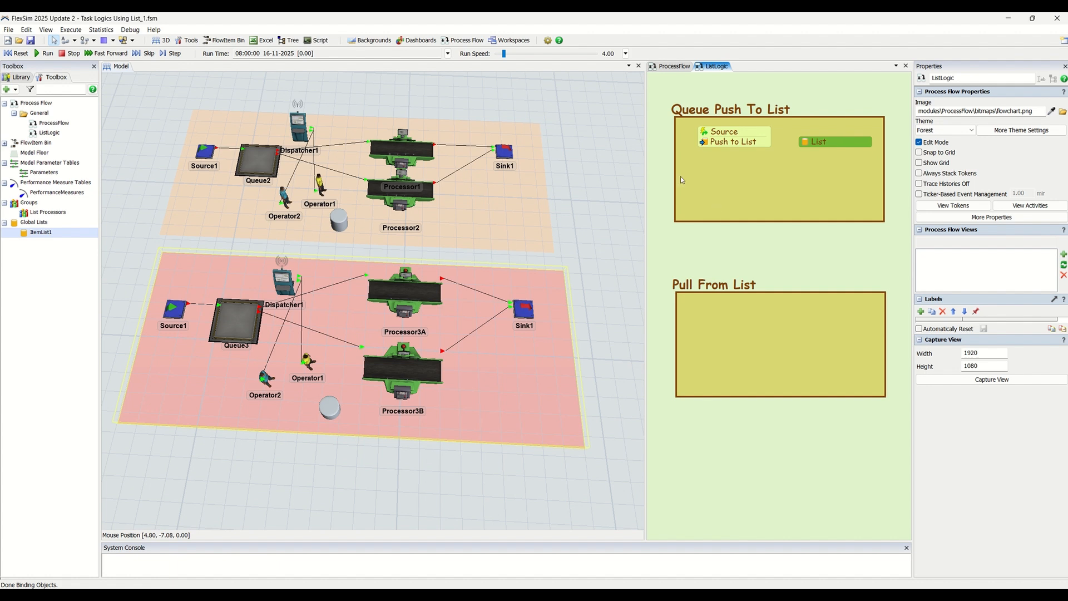
# Attach a Sink below the Push to List activity and review the Push to List settings.
pyautogui.doubleClick(699, 153)
pyautogui.click(781, 198)
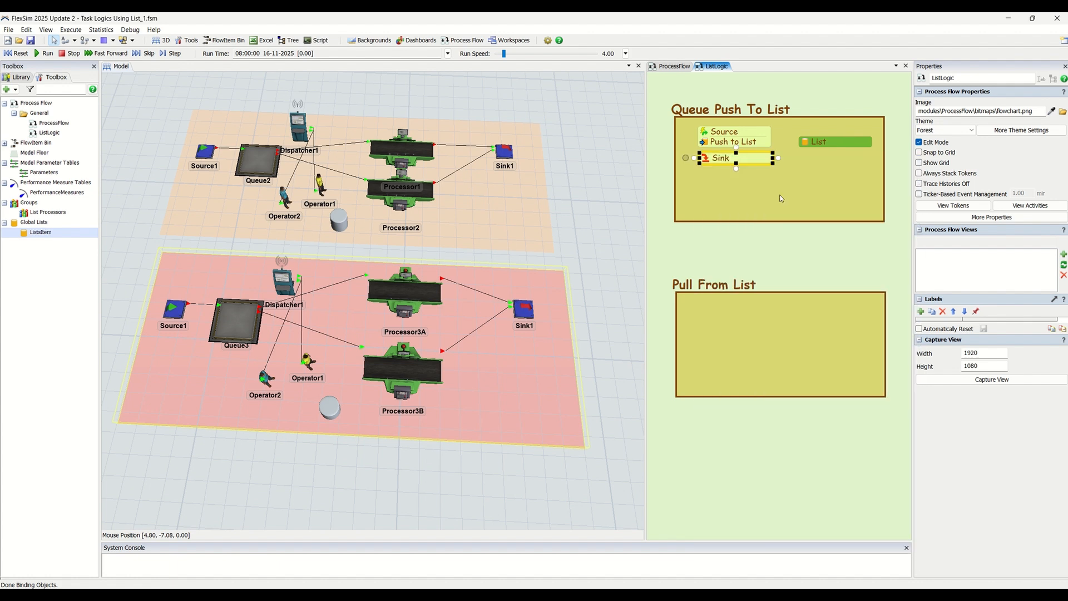
pyautogui.click(705, 147)
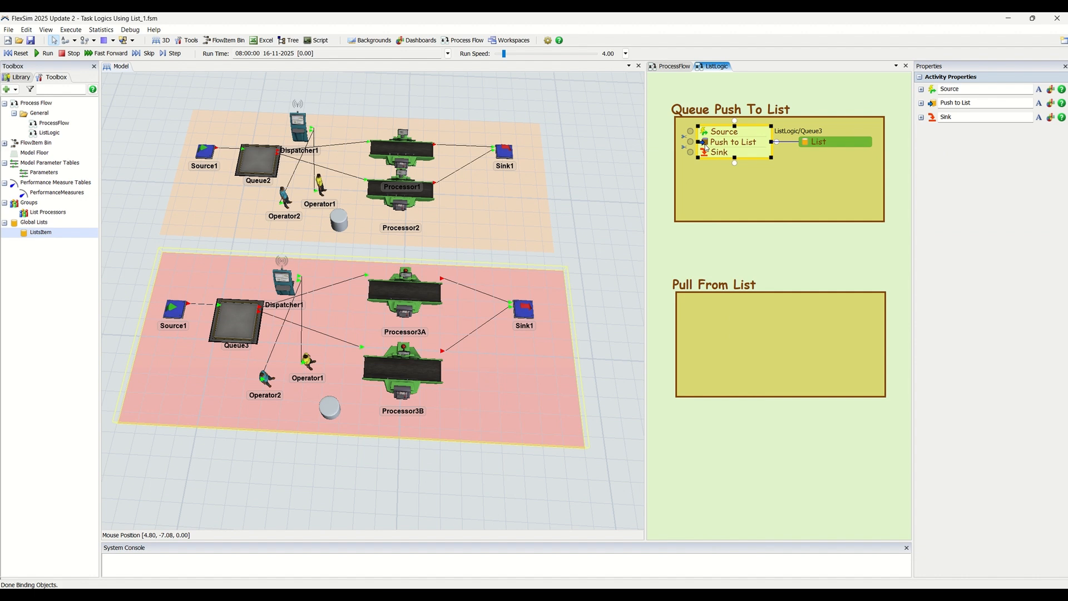
pyautogui.click(706, 146)
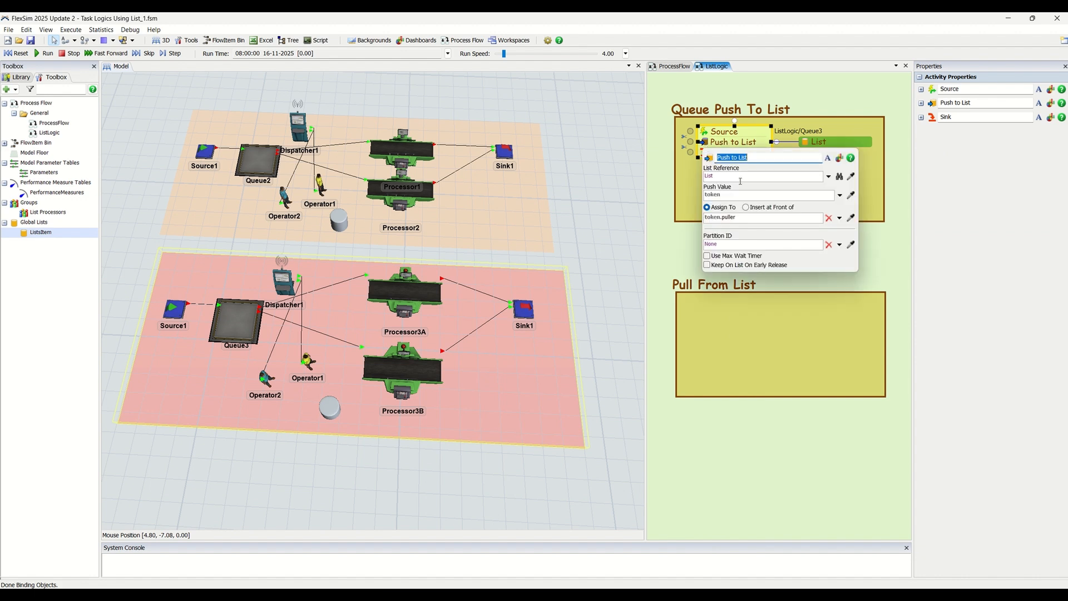
pyautogui.click(686, 196)
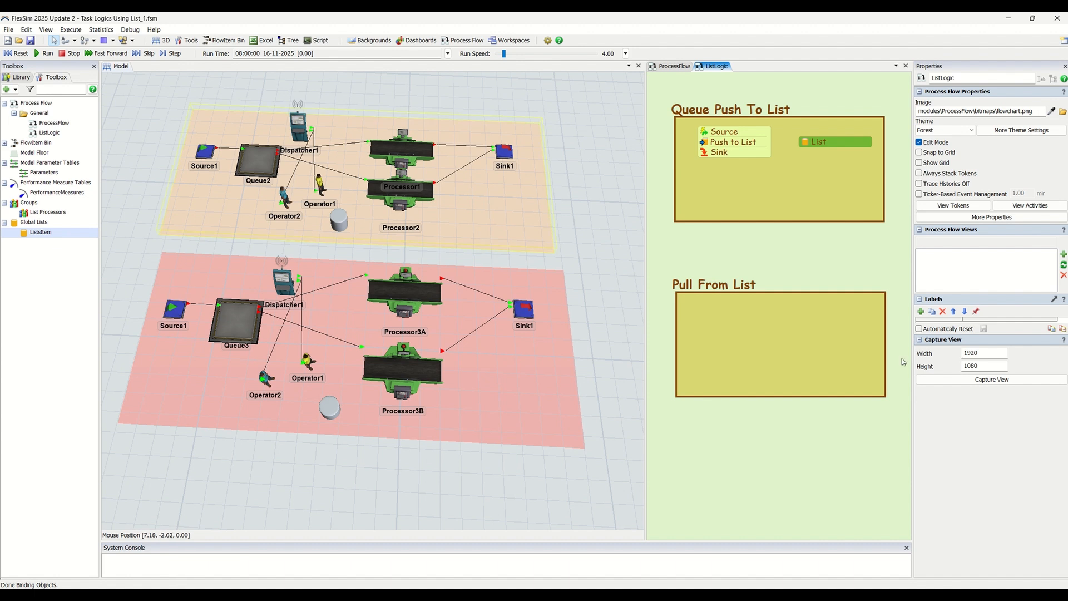
# Add a Schedule Source to the Pull From List container and connect it to a new Pull from List activity below it.
pyautogui.doubleClick(695, 305)
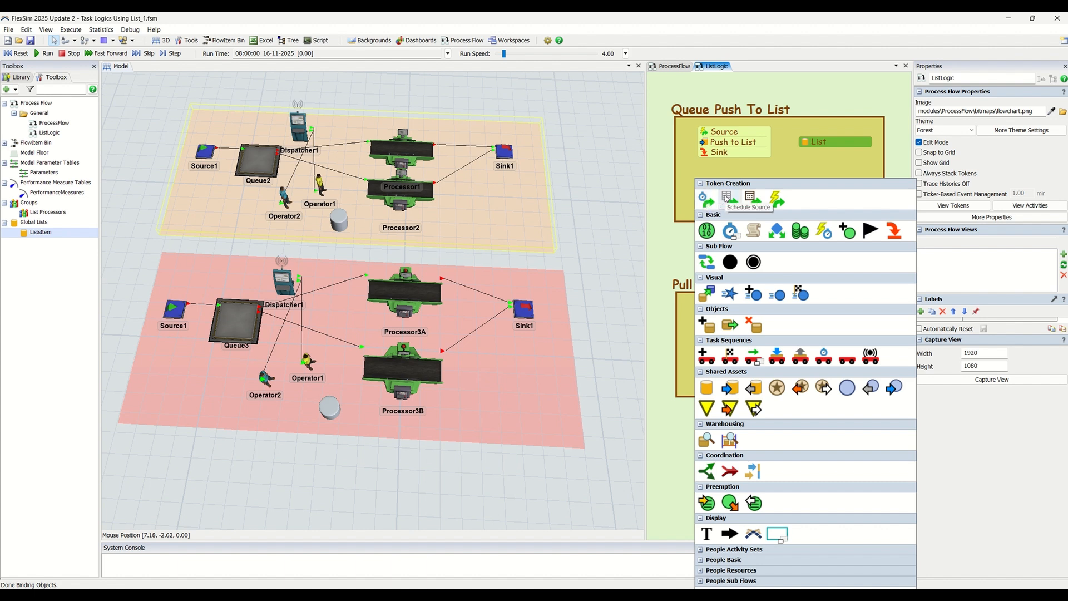
pyautogui.click(725, 196)
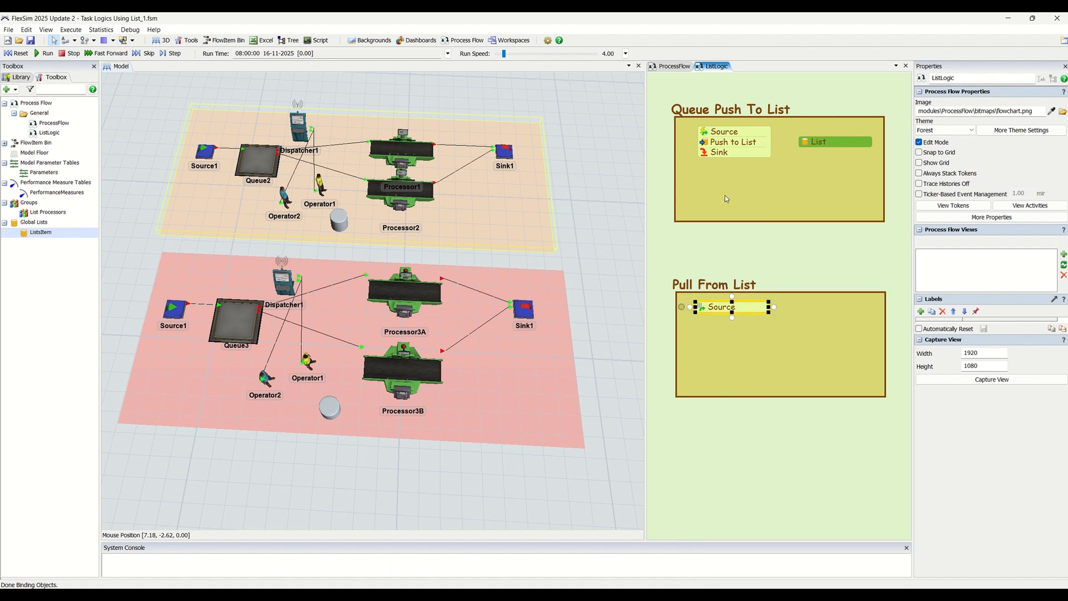
pyautogui.doubleClick(705, 339)
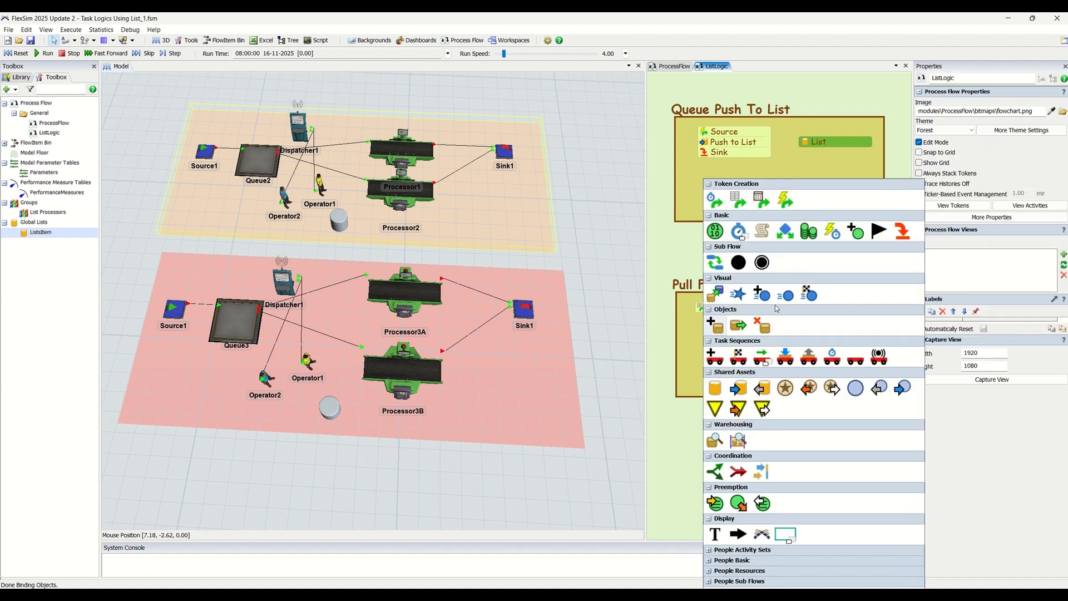
pyautogui.click(762, 388)
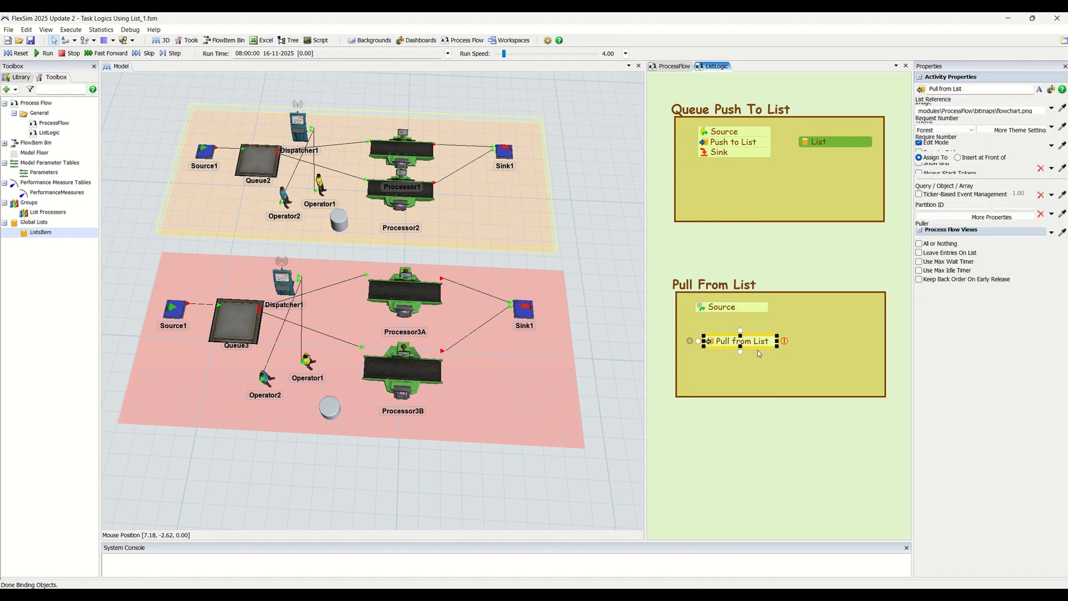
pyautogui.moveTo(748, 326); pyautogui.dragTo(735, 329)
# Extend the Pull From List container downward to about twice its height.
pyautogui.click(752, 397)
pyautogui.moveTo(781, 396); pyautogui.dragTo(781, 506)
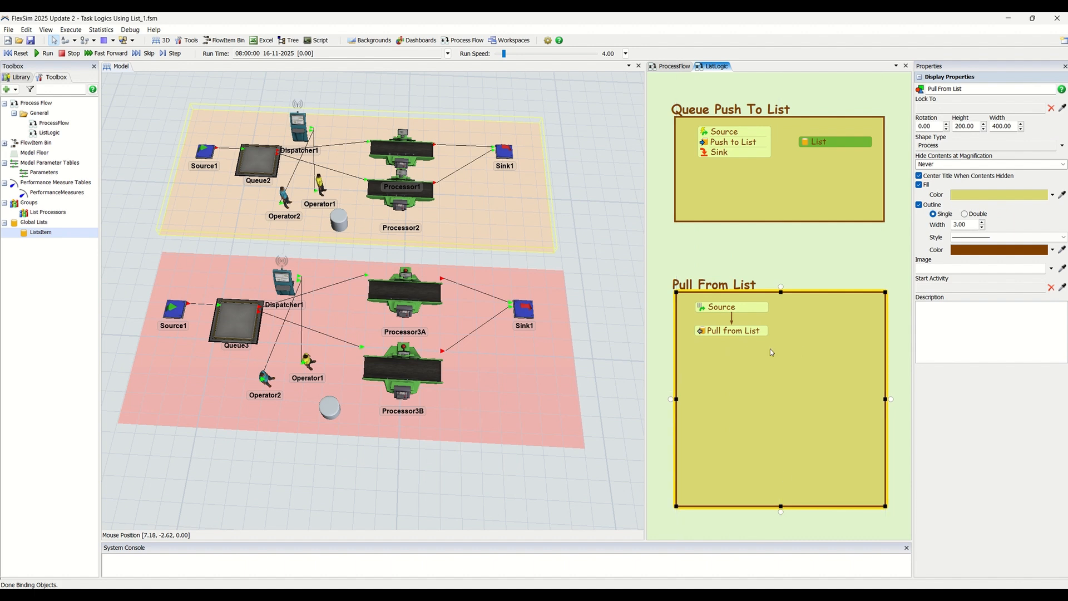
# Add a Create TS activity to the Pull From List container and attach it directly below Pull from List.
pyautogui.doubleClick(718, 352)
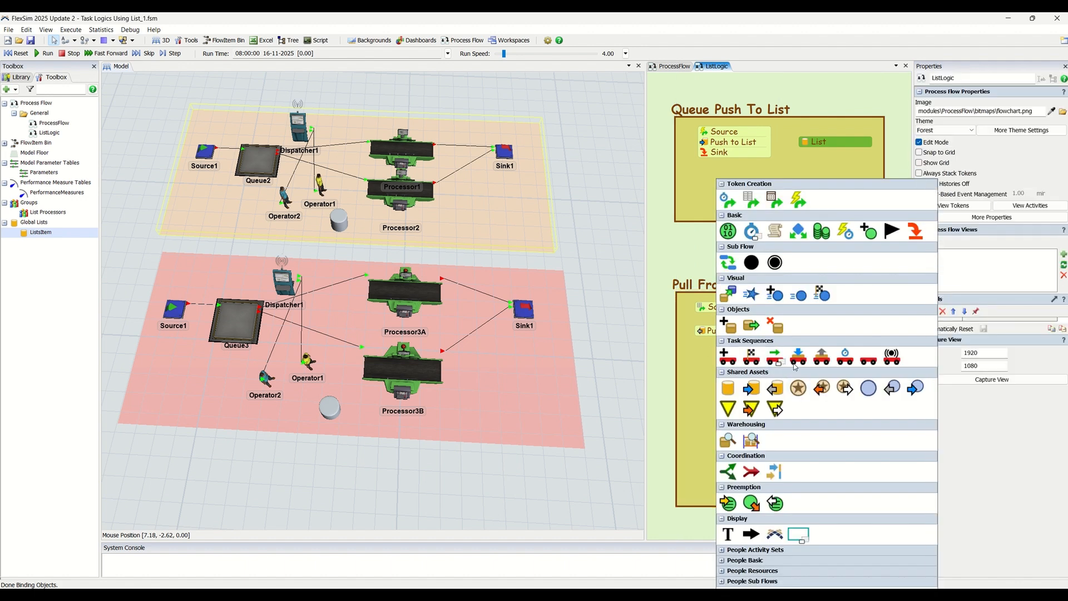
pyautogui.click(733, 357)
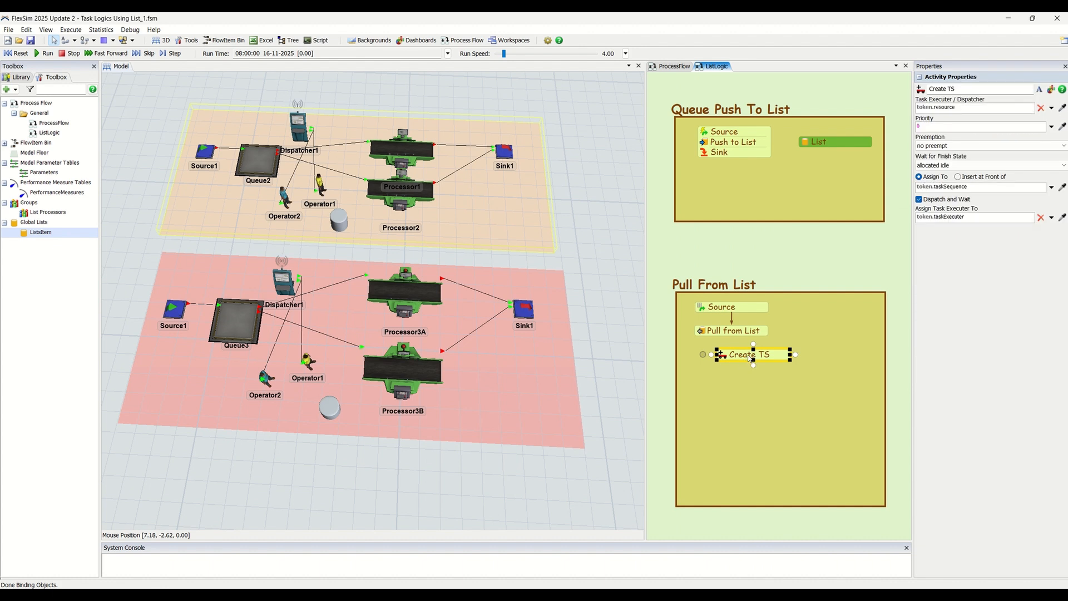
pyautogui.moveTo(745, 355); pyautogui.dragTo(727, 344)
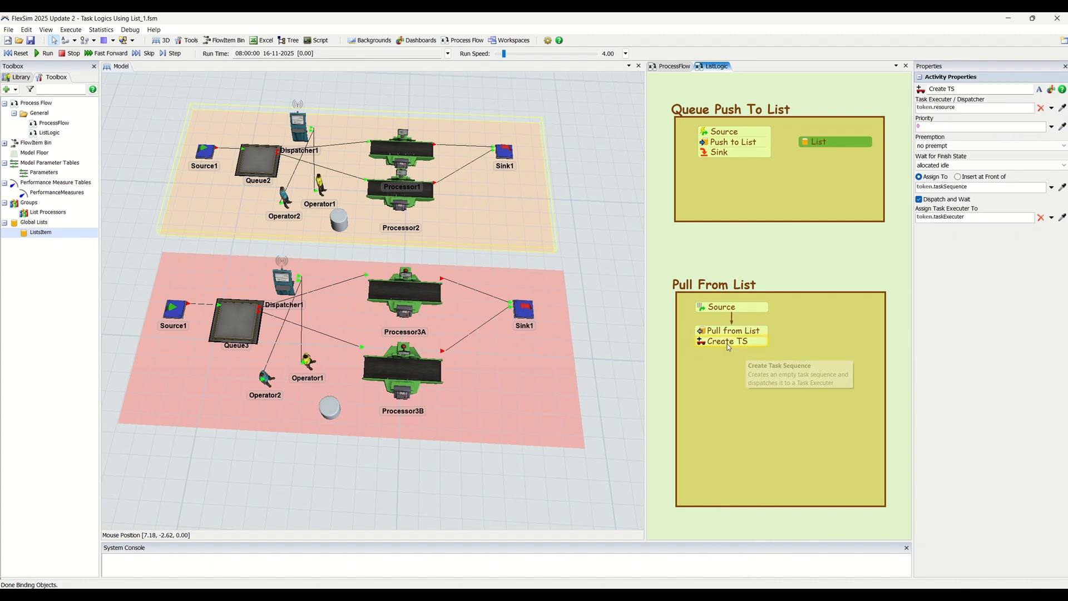
# Add separate Load and Travel task sequence activities in the Pull From List container, with Travel placed above Load.
pyautogui.doubleClick(755, 389)
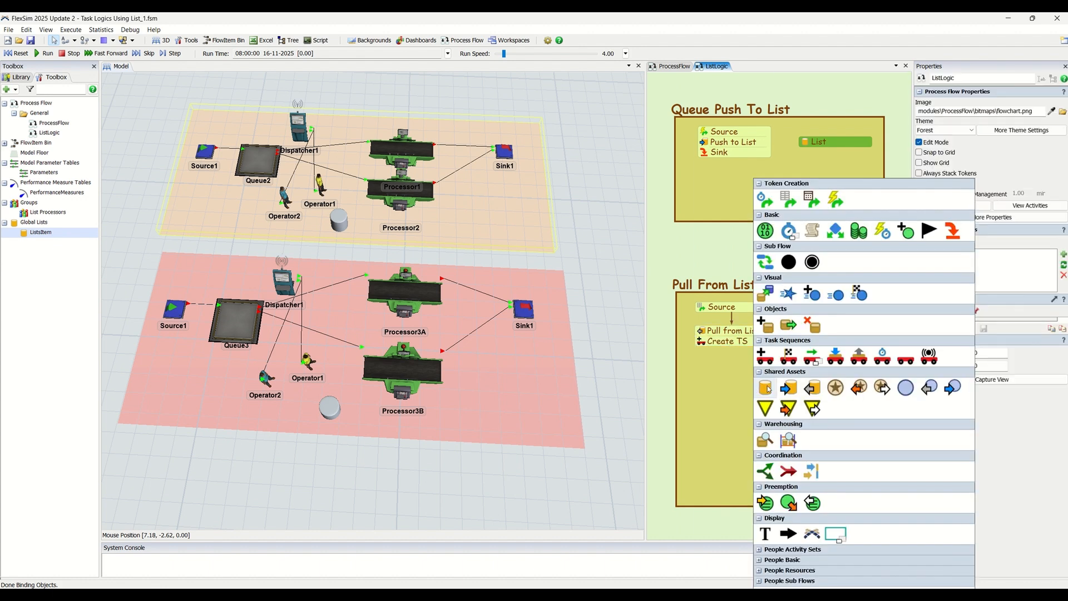
pyautogui.click(845, 354)
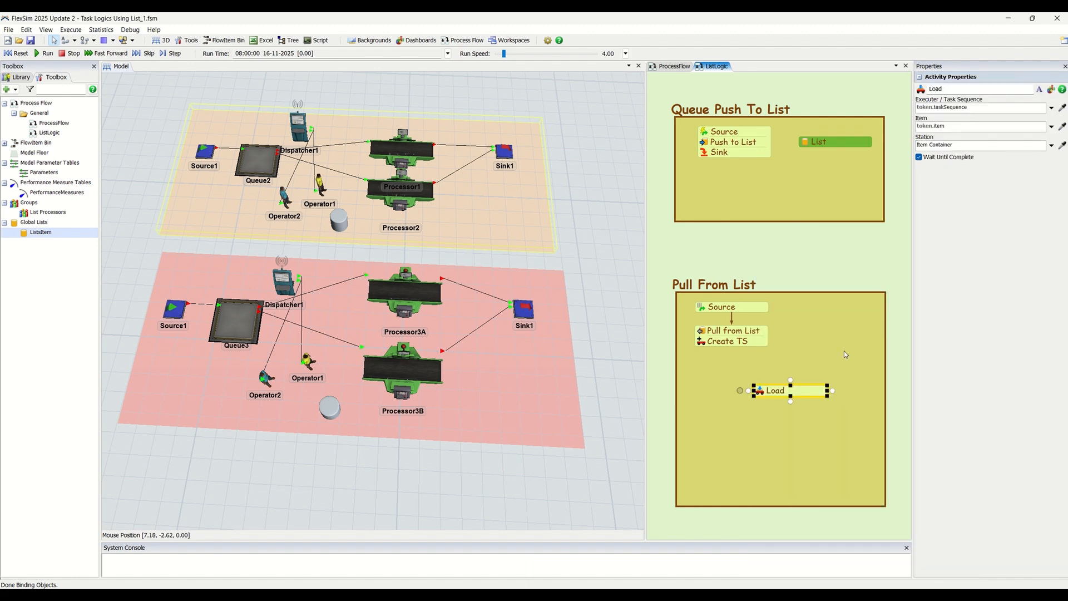
pyautogui.doubleClick(769, 363)
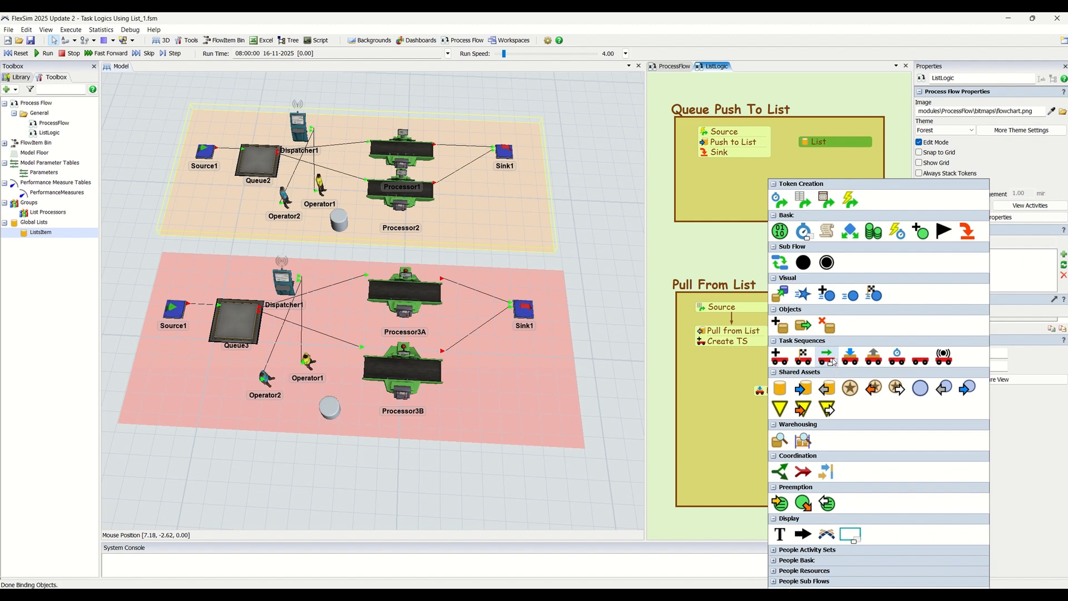
pyautogui.click(833, 358)
pyautogui.click(835, 284)
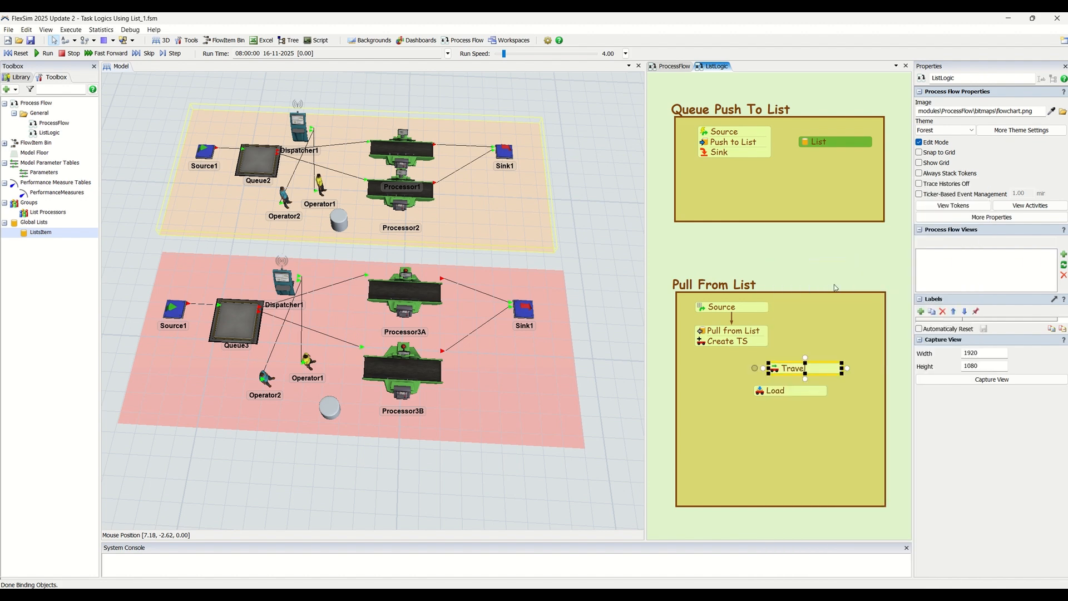
# Add separate Delay, Unload and Finish TS activities in the lower part of the Pull From List container.
pyautogui.doubleClick(746, 426)
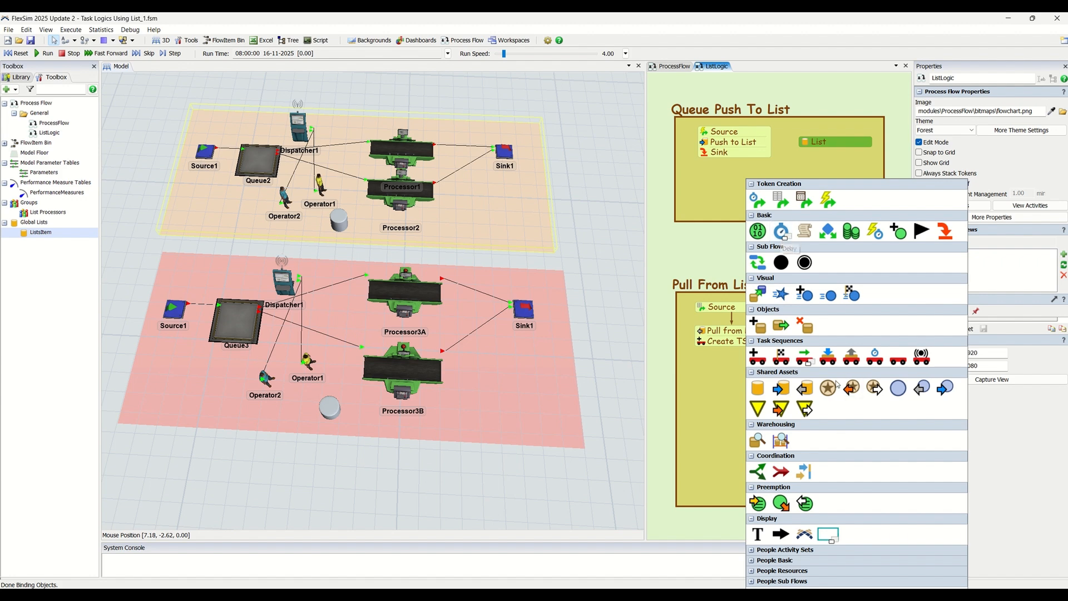
pyautogui.click(874, 353)
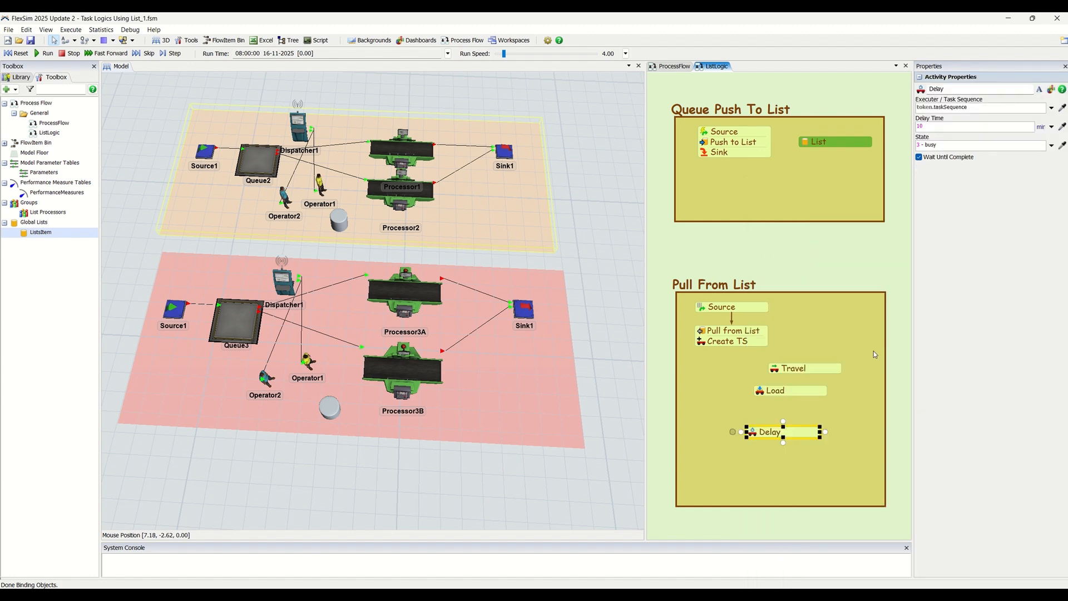
pyautogui.doubleClick(724, 452)
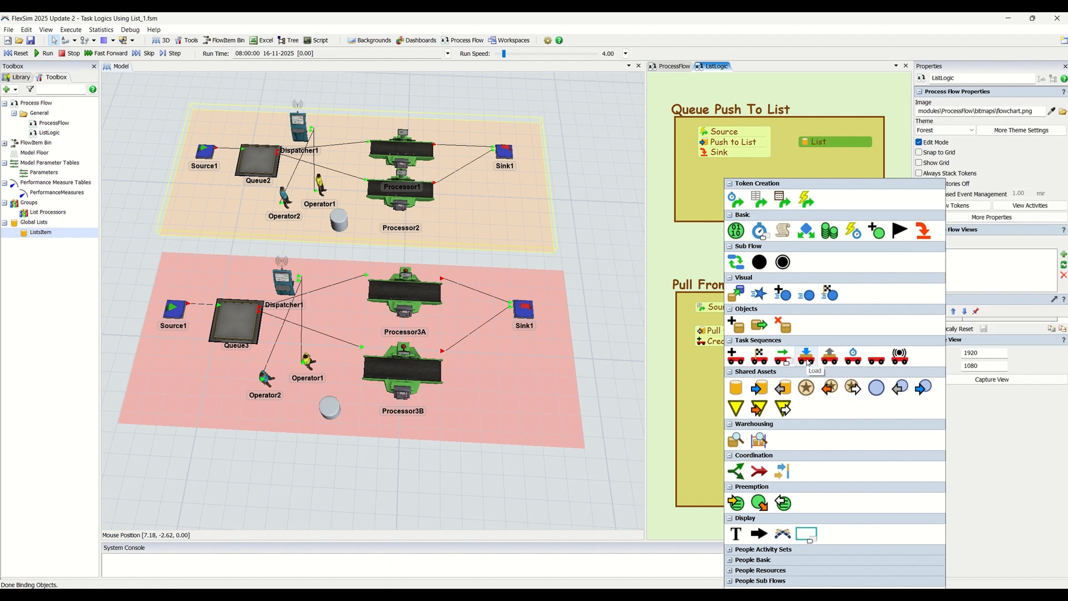
pyautogui.click(829, 356)
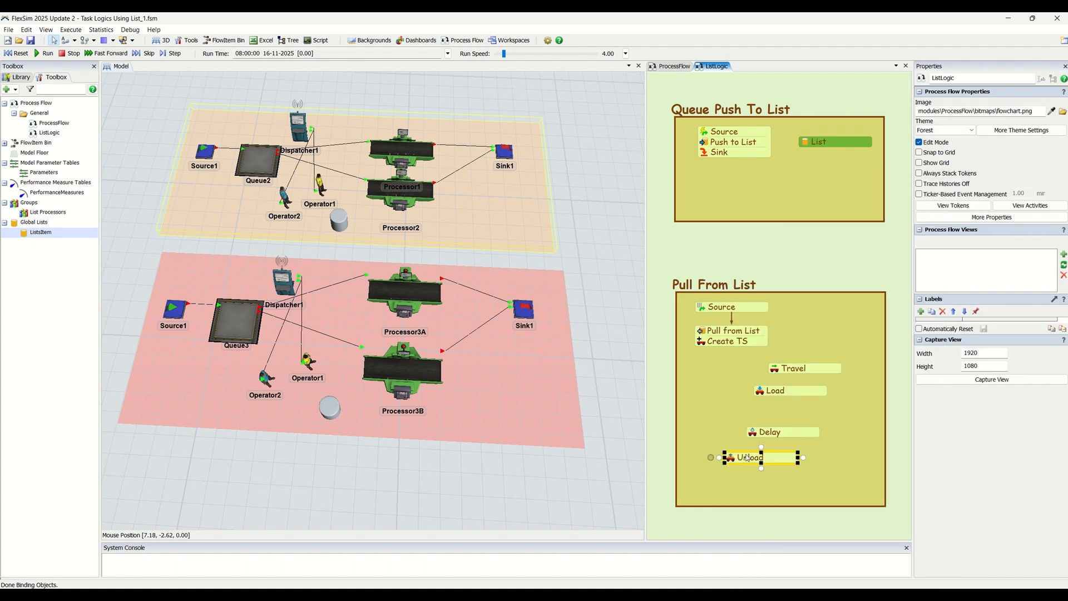
pyautogui.doubleClick(745, 492)
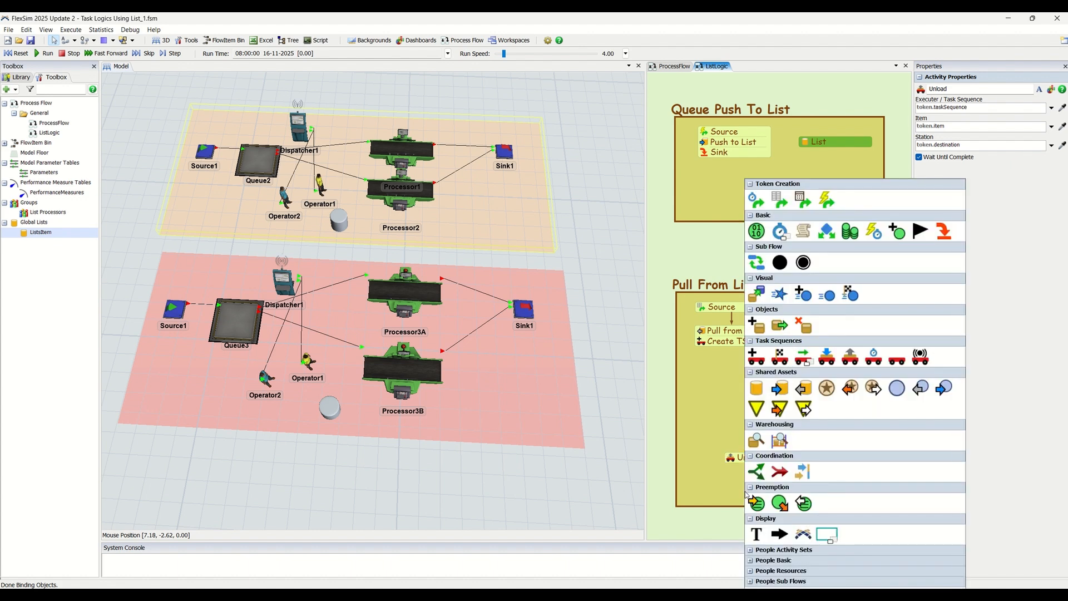
pyautogui.click(780, 358)
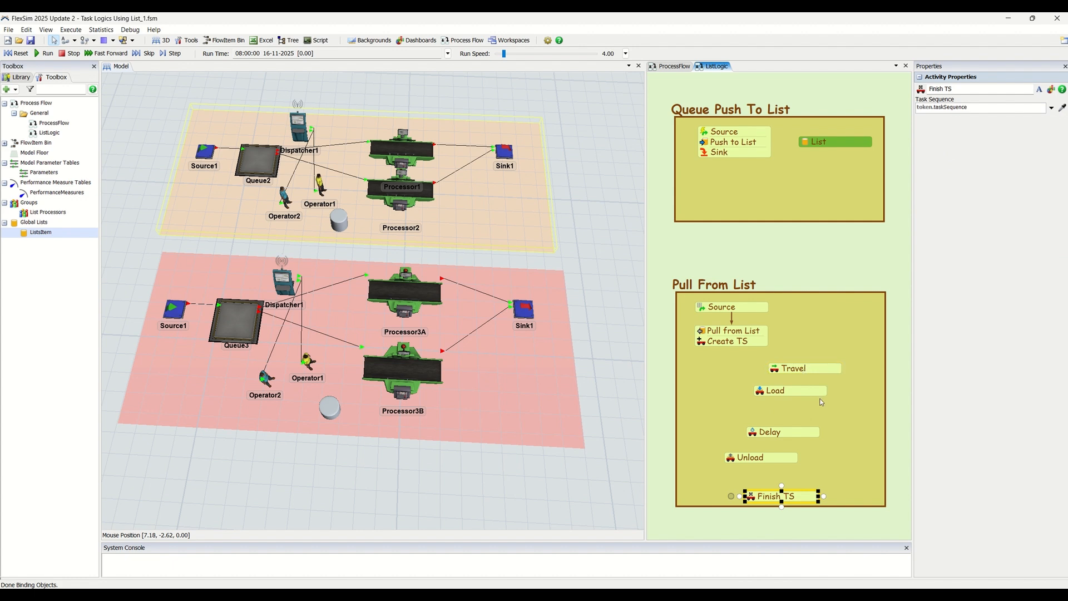
# Stack the loose activities below Create TS in the order Load, Travel, Delay, Unload, Finish TS.
pyautogui.moveTo(811, 393); pyautogui.dragTo(750, 361)
pyautogui.moveTo(823, 372); pyautogui.dragTo(752, 363)
pyautogui.moveTo(801, 434); pyautogui.dragTo(754, 377)
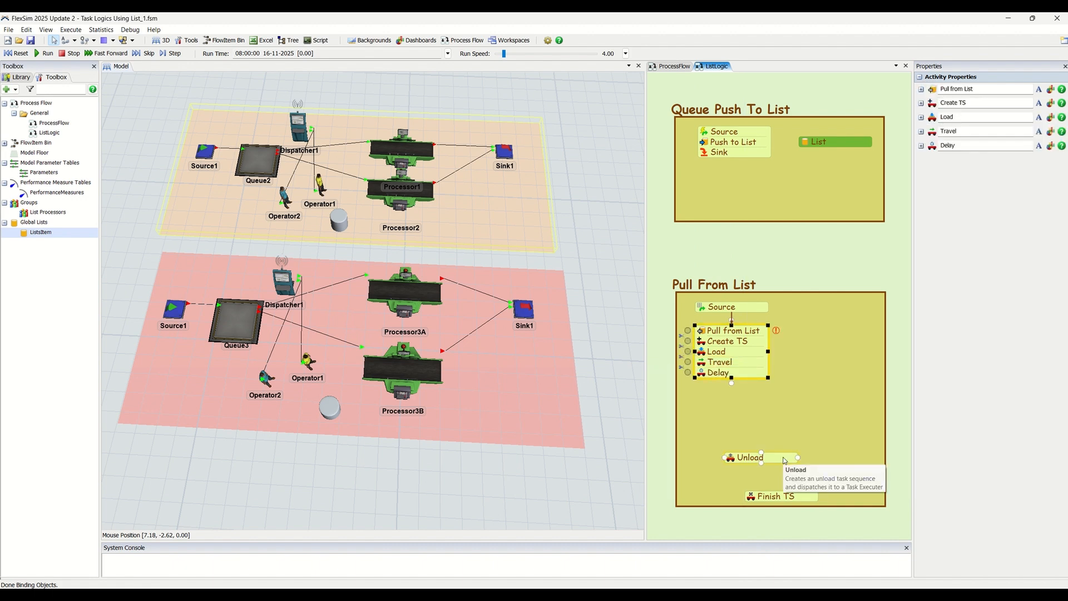
pyautogui.moveTo(784, 460); pyautogui.dragTo(750, 387)
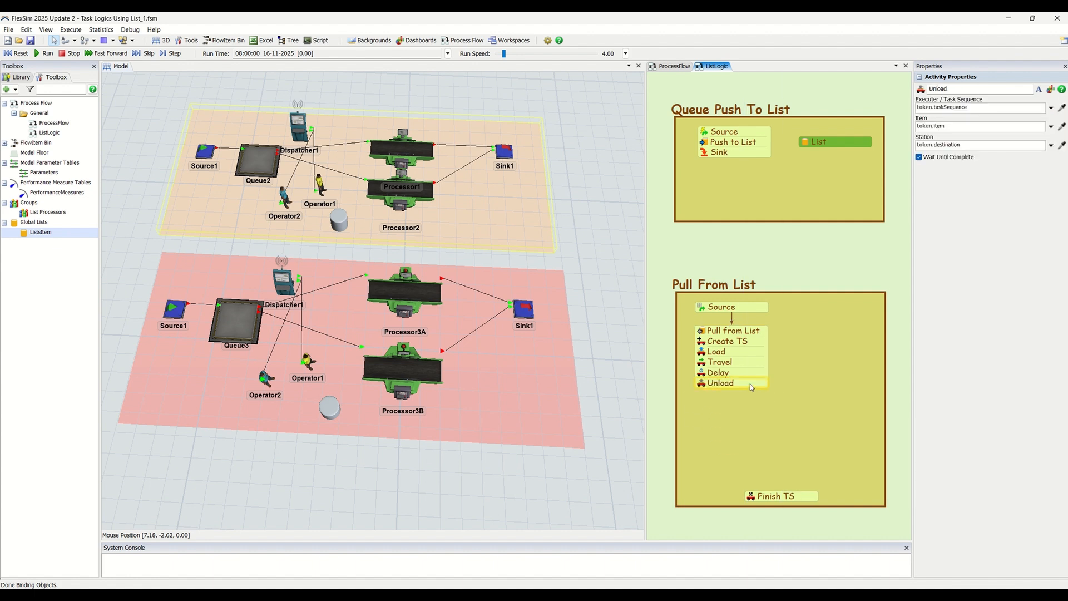
pyautogui.moveTo(794, 491); pyautogui.dragTo(747, 395)
# Connect Finish TS back to the Pull from List activity at the start of the block to form a loop.
pyautogui.click(773, 335)
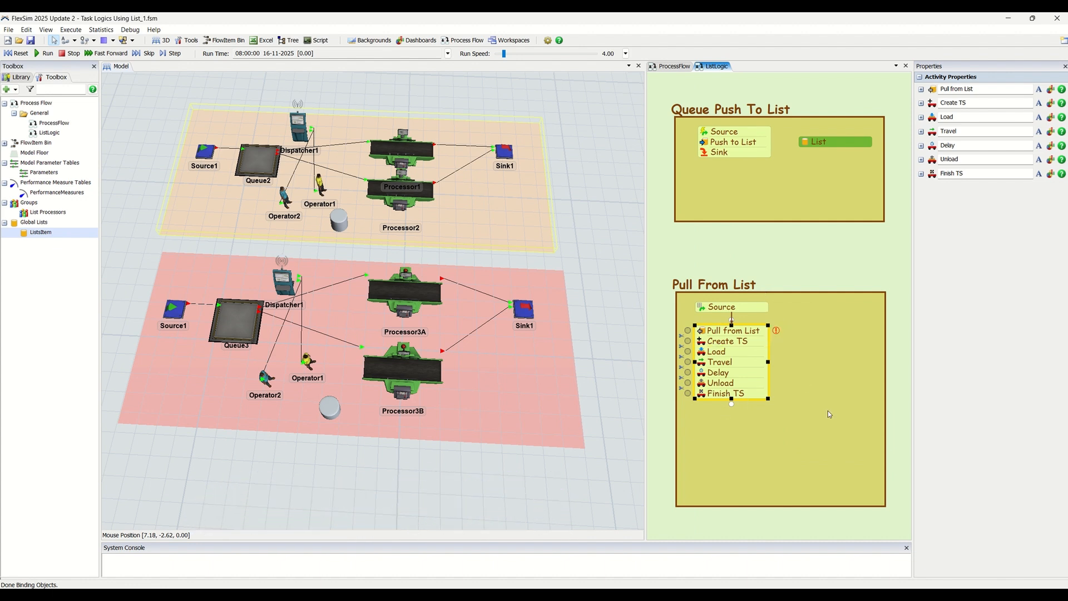
pyautogui.moveTo(759, 401); pyautogui.dragTo(768, 326)
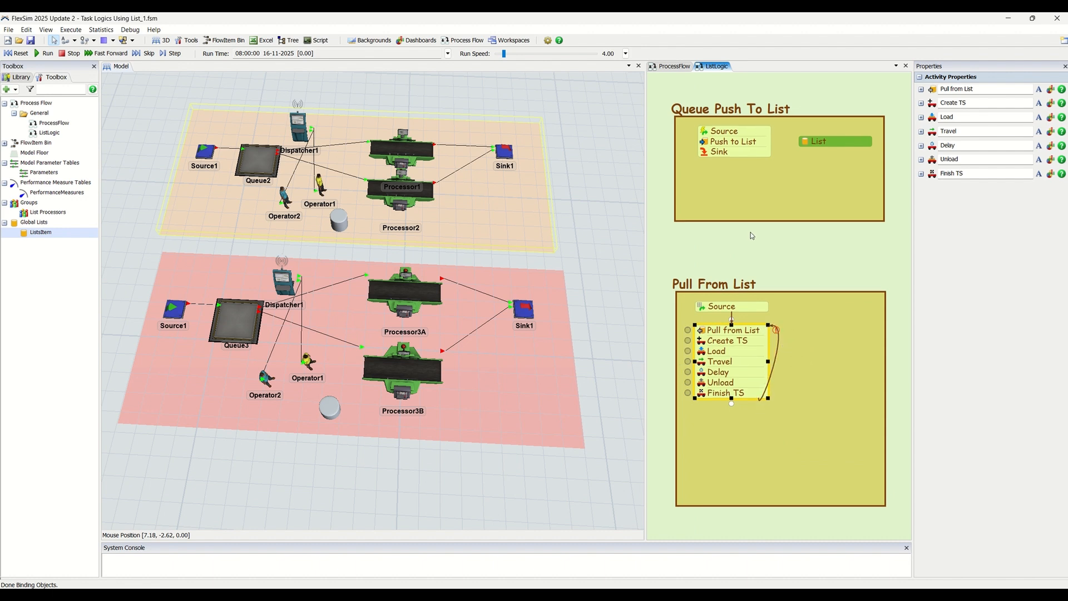
pyautogui.click(722, 265)
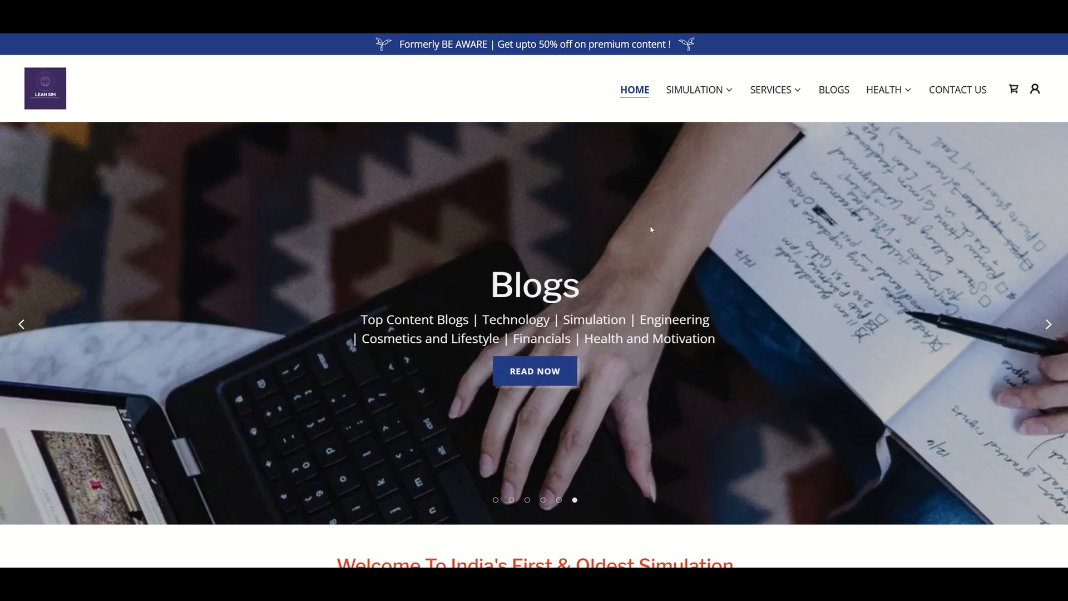
# Switch to the LeanSimCorp website and look through the home page's company, solutions and insights sections.
pyautogui.scroll(-8, 648, 230)
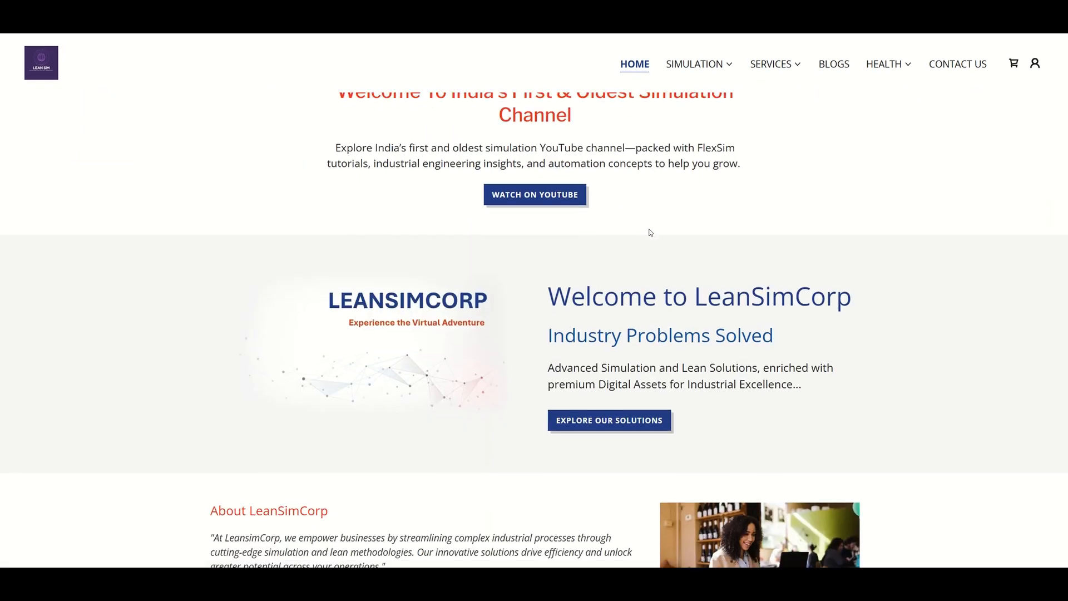
pyautogui.scroll(-6, 650, 233)
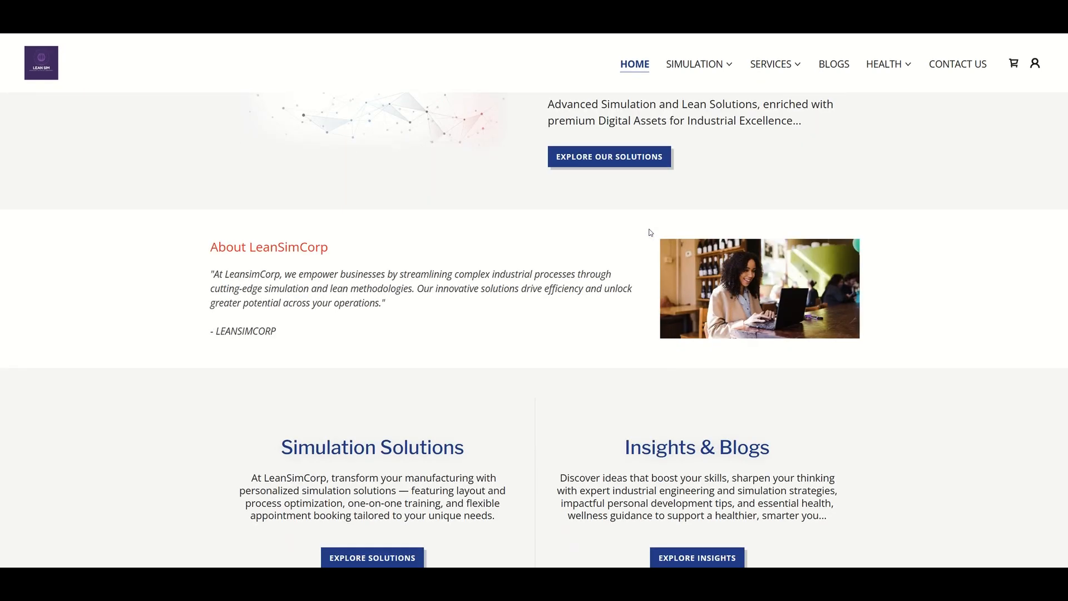
pyautogui.scroll(-2, 651, 232)
pyautogui.scroll(-1, 650, 232)
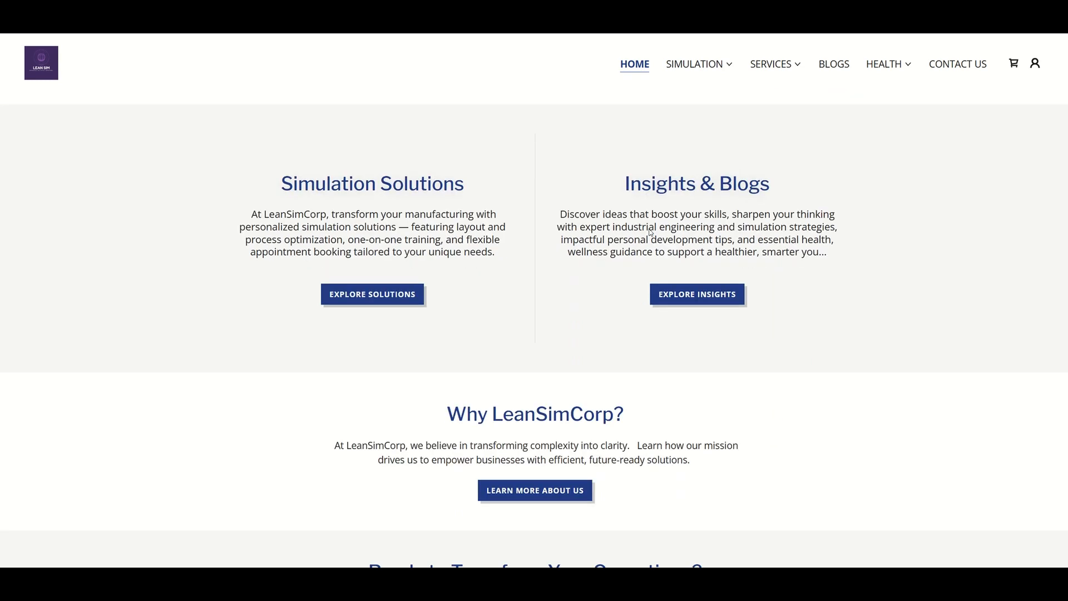
# Open the Simulation Solutions page and examine its one-to-one session, learning center and online appointment offers.
pyautogui.click(698, 66)
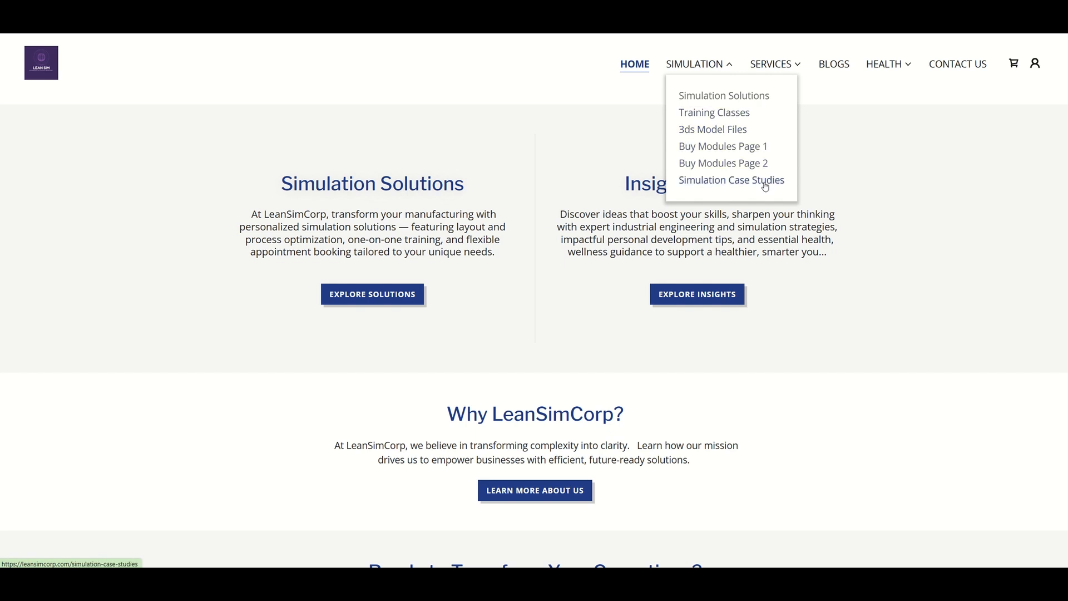
pyautogui.click(775, 65)
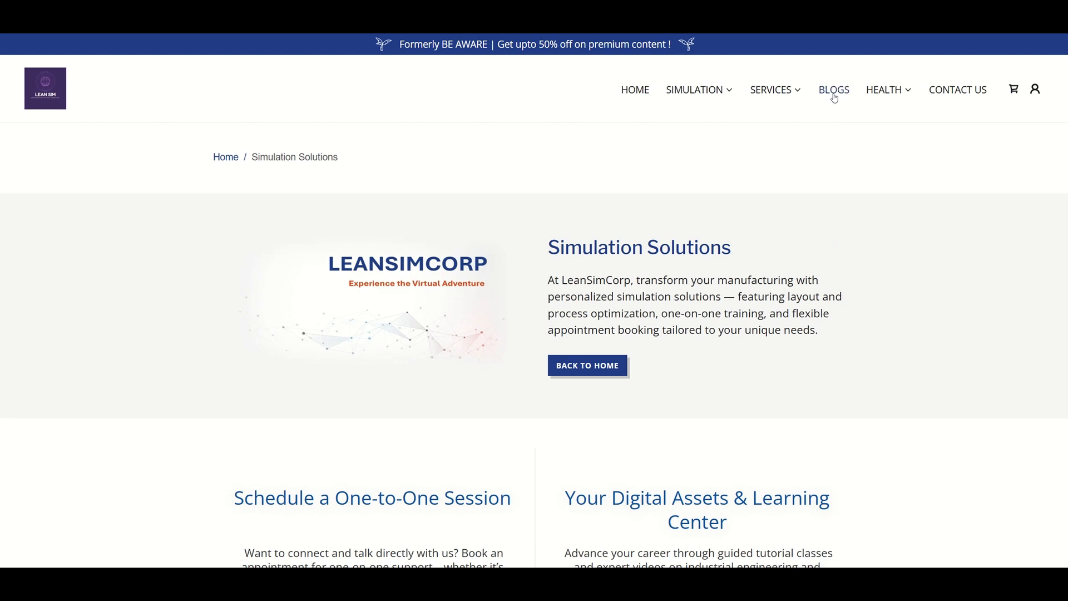
pyautogui.scroll(-3, 742, 252)
pyautogui.scroll(2, 742, 253)
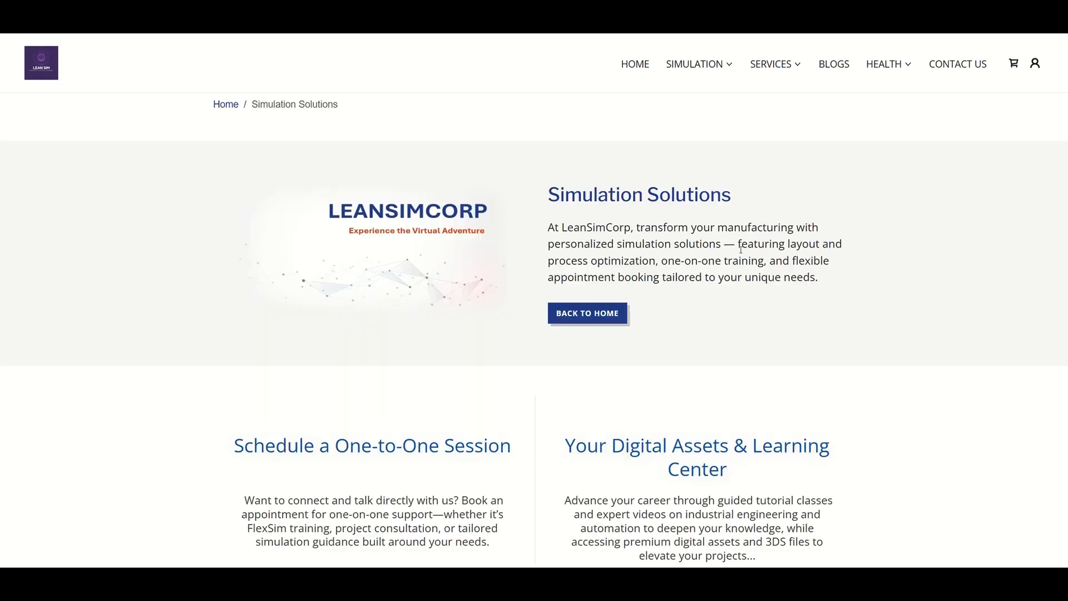
pyautogui.scroll(-1, 689, 212)
pyautogui.scroll(-3, 689, 210)
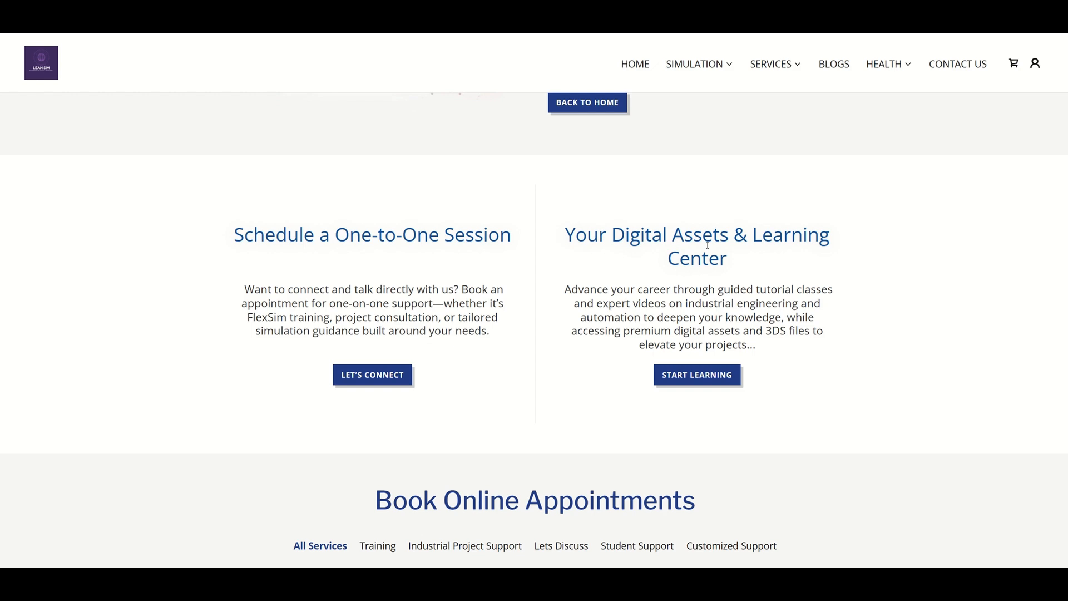
pyautogui.scroll(-2, 712, 262)
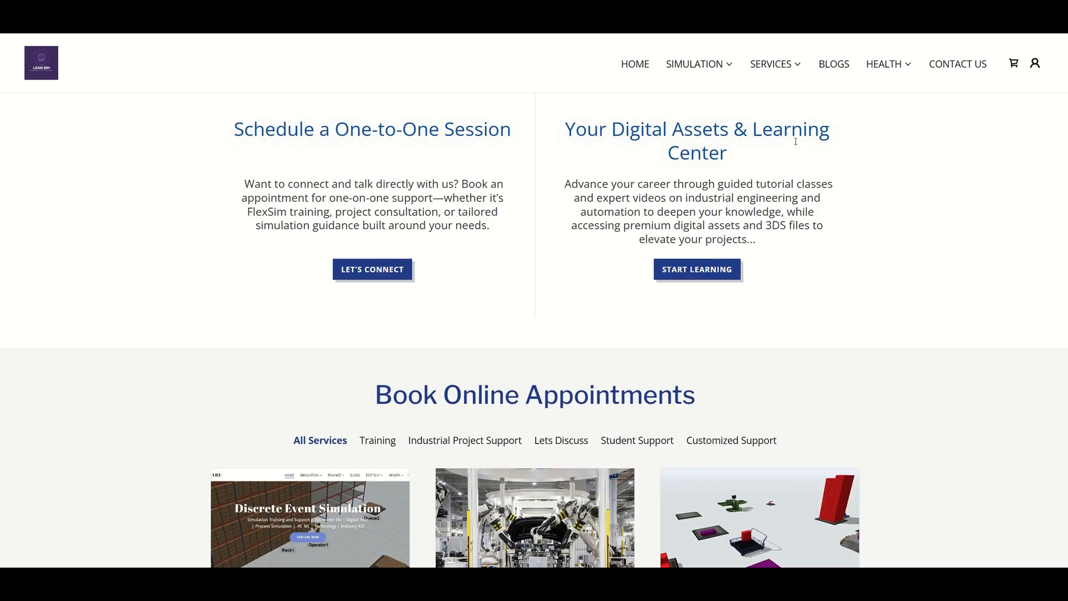
pyautogui.scroll(-15, 796, 142)
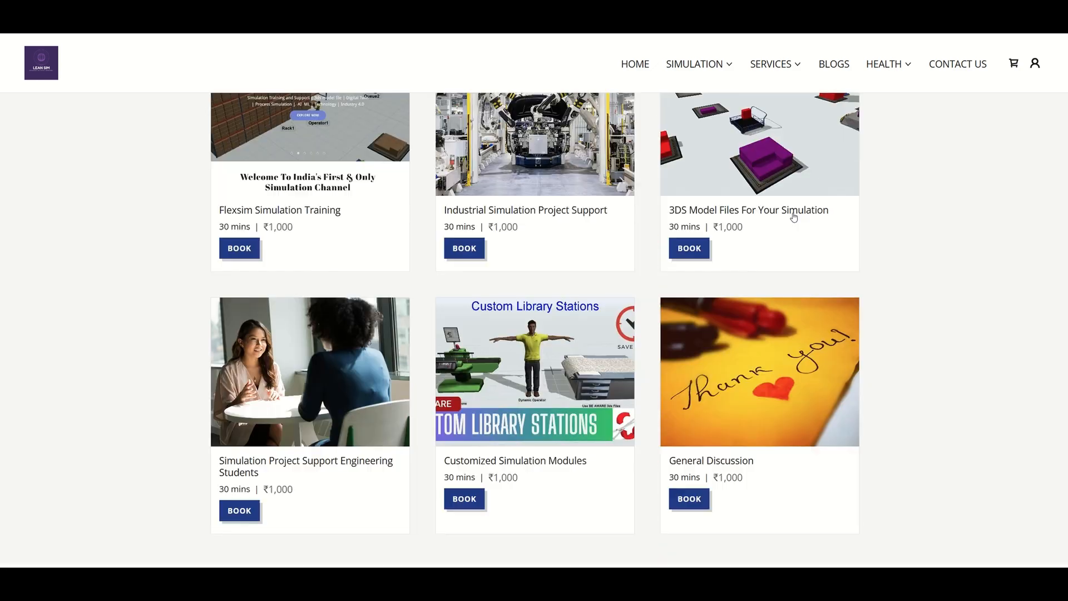
pyautogui.scroll(15, 663, 253)
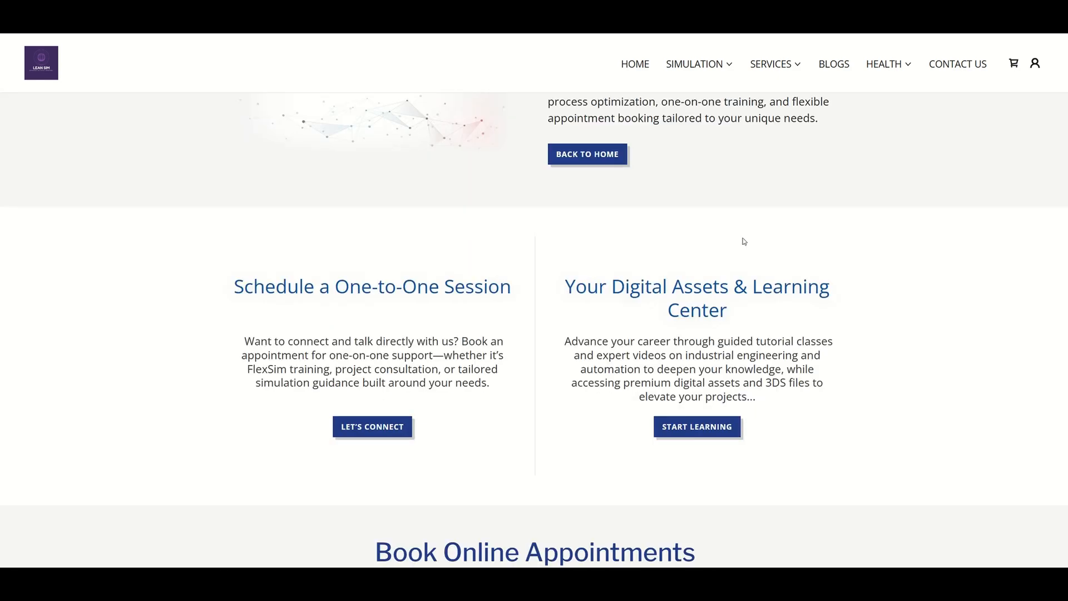
pyautogui.scroll(4, 744, 242)
# Open the Training Classes page and review the premium subscription benefits and the chapter list of the training classes.
pyautogui.moveTo(709, 92)
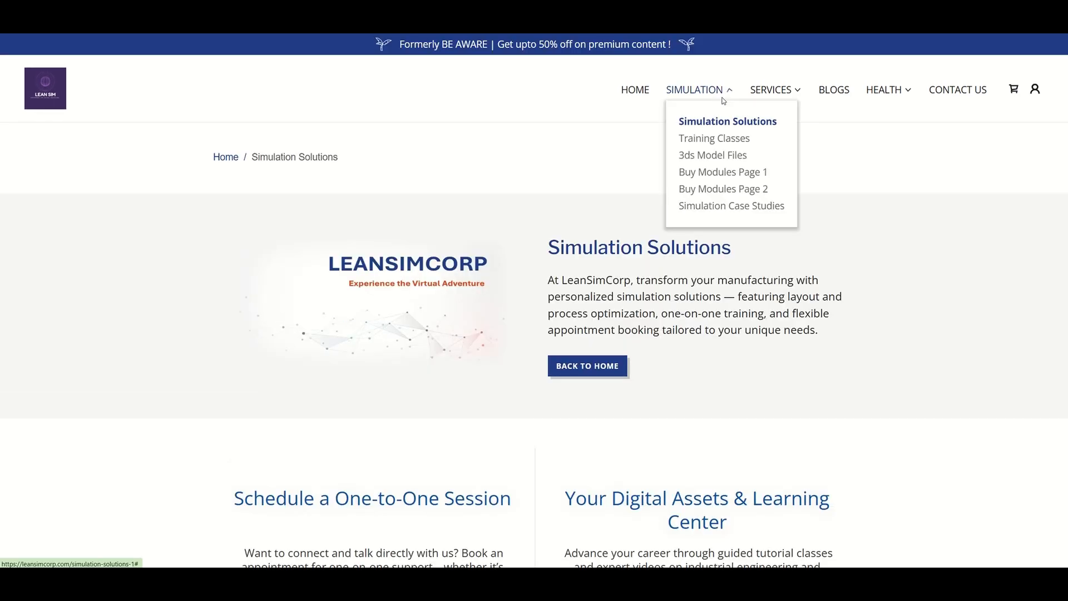
pyautogui.click(724, 139)
pyautogui.scroll(-12, 473, 337)
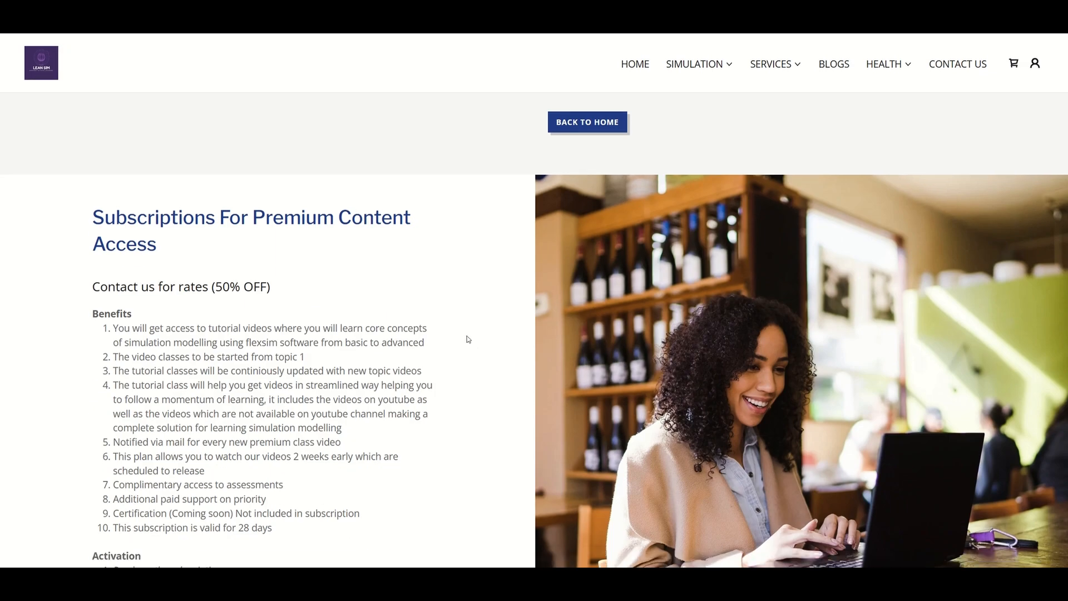
pyautogui.scroll(4, 241, 294)
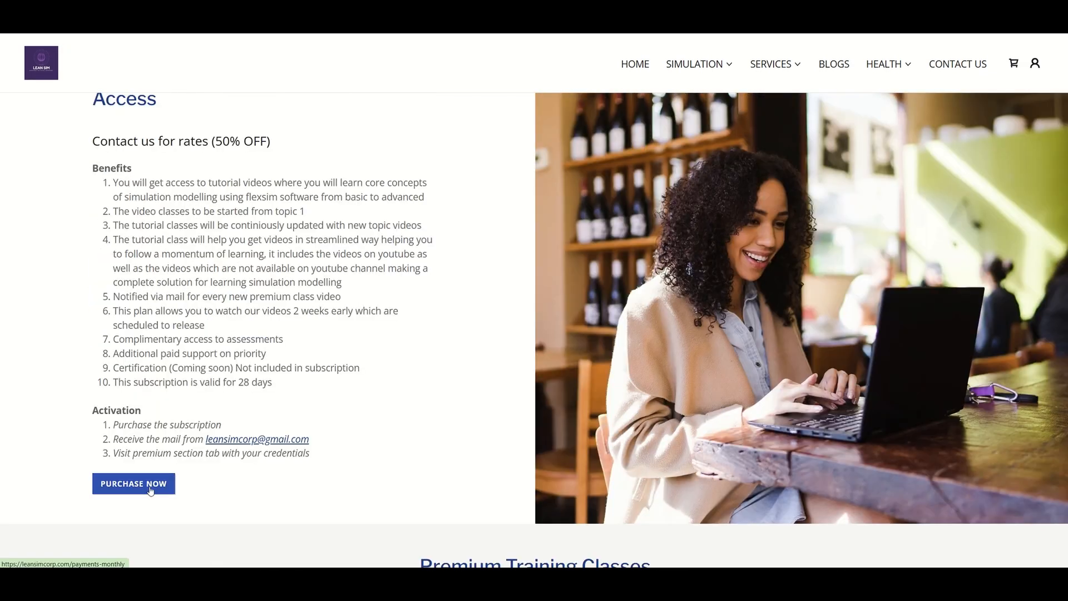
pyautogui.scroll(3, 149, 490)
pyautogui.scroll(-12, 352, 356)
pyautogui.scroll(-3, 352, 352)
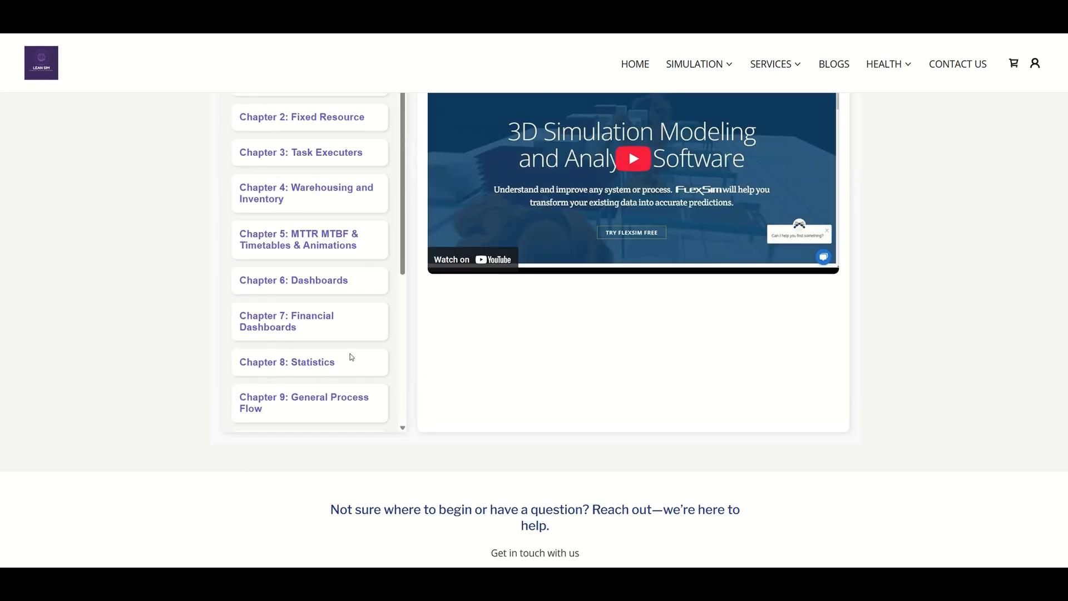
pyautogui.scroll(-5, 352, 352)
pyautogui.scroll(10, 315, 318)
pyautogui.scroll(6, 315, 318)
pyautogui.scroll(-8, 334, 347)
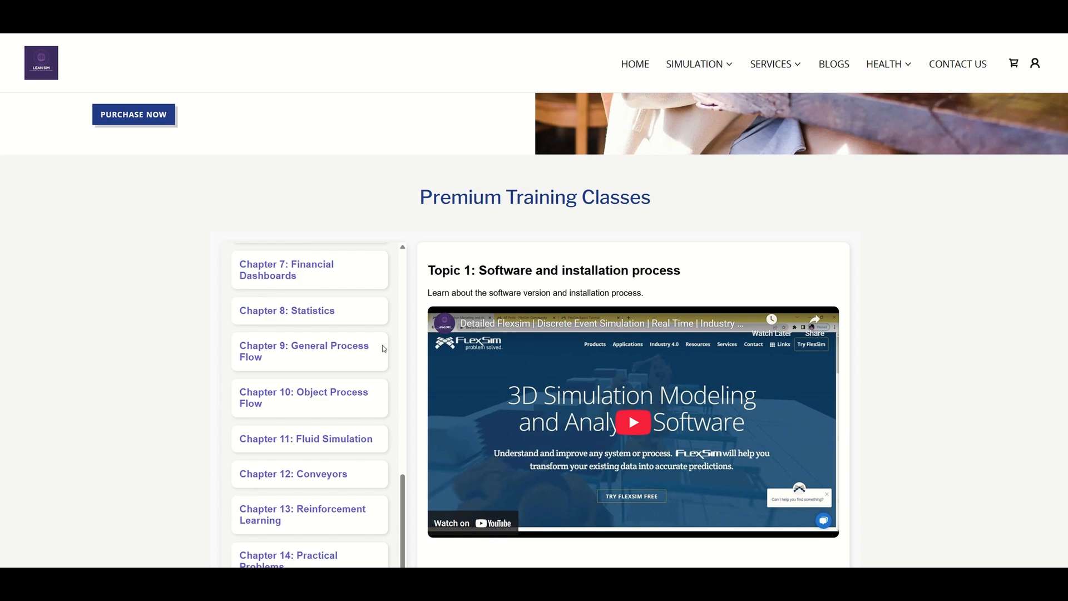
pyautogui.scroll(10, 905, 262)
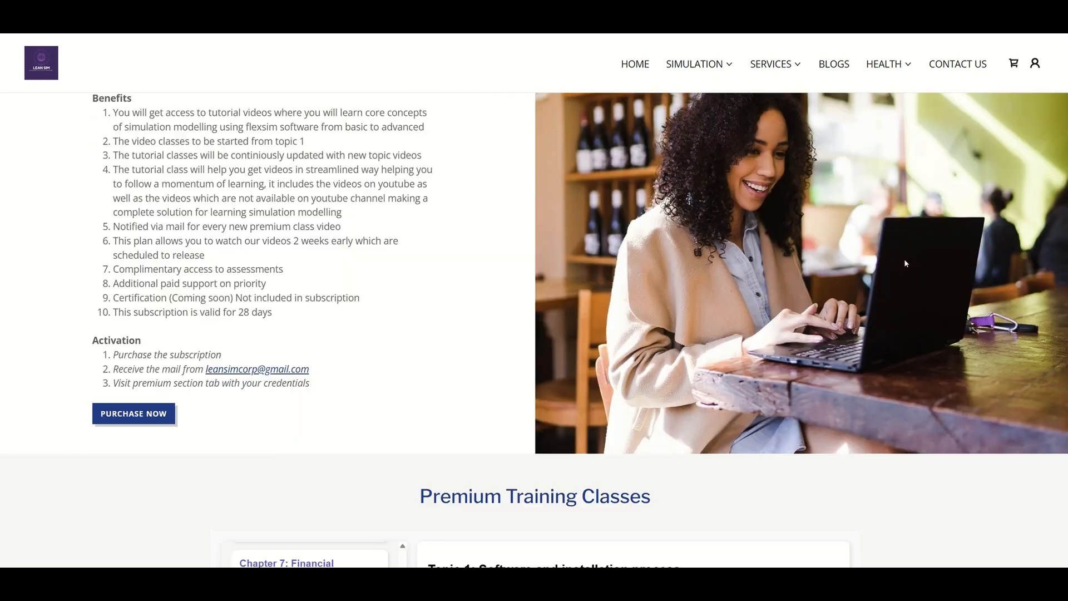
# Open the Blogs page and look through its introduction, subscription section, post list and categories.
pyautogui.click(833, 74)
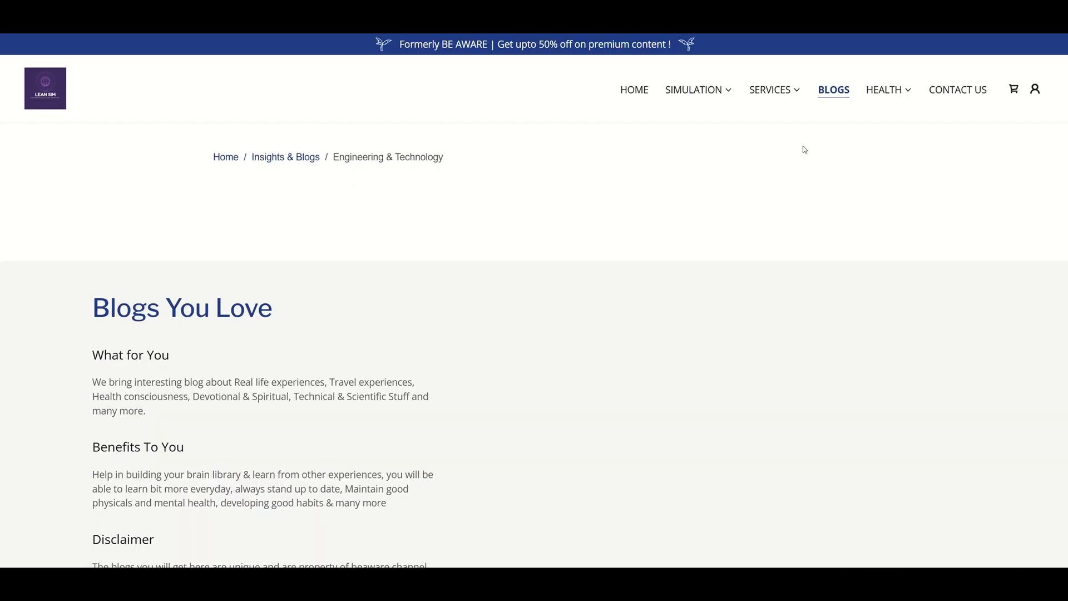
pyautogui.scroll(-5, 564, 359)
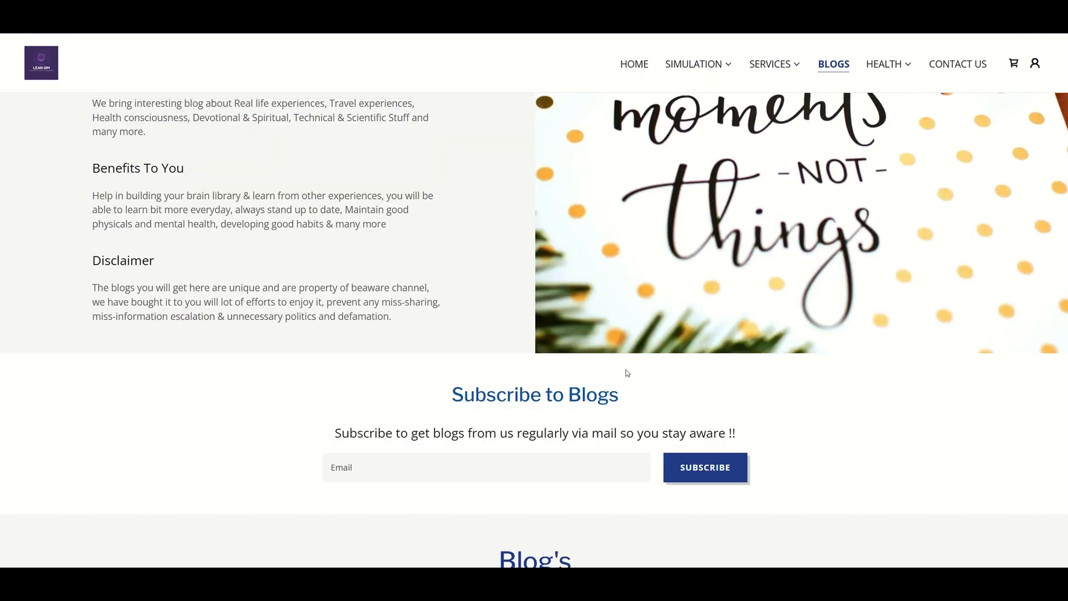
pyautogui.scroll(-7, 626, 371)
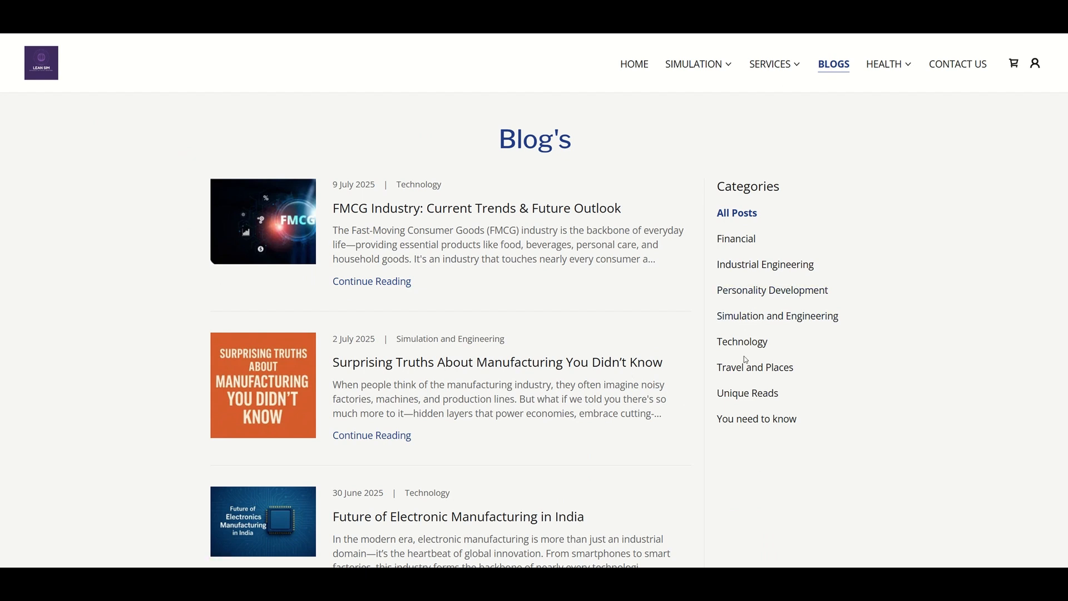
pyautogui.scroll(-5, 583, 348)
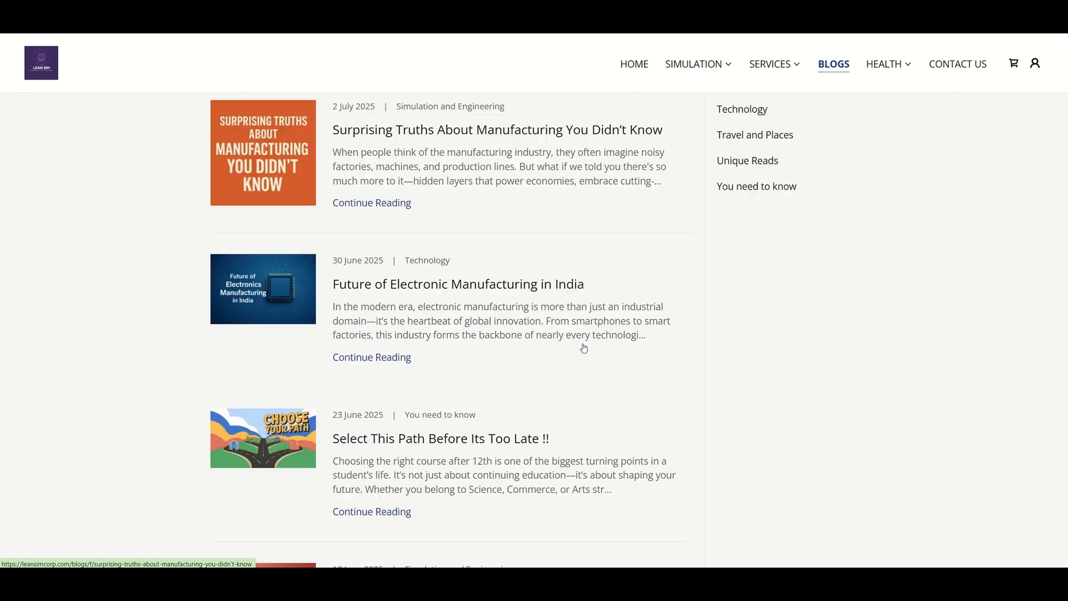
pyautogui.scroll(-8, 583, 348)
pyautogui.scroll(20, 581, 351)
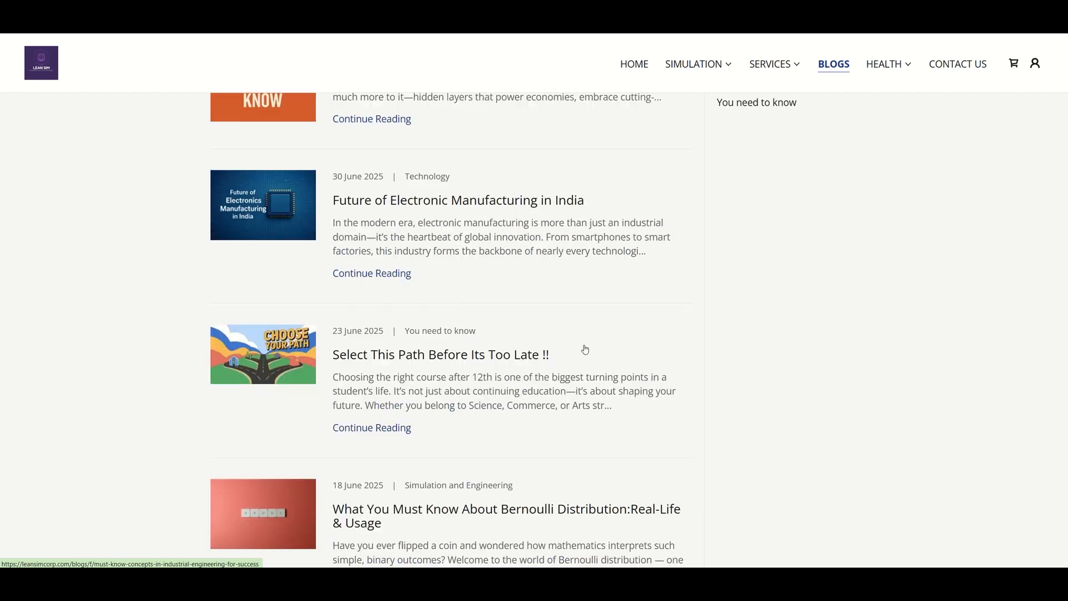
pyautogui.scroll(7, 634, 362)
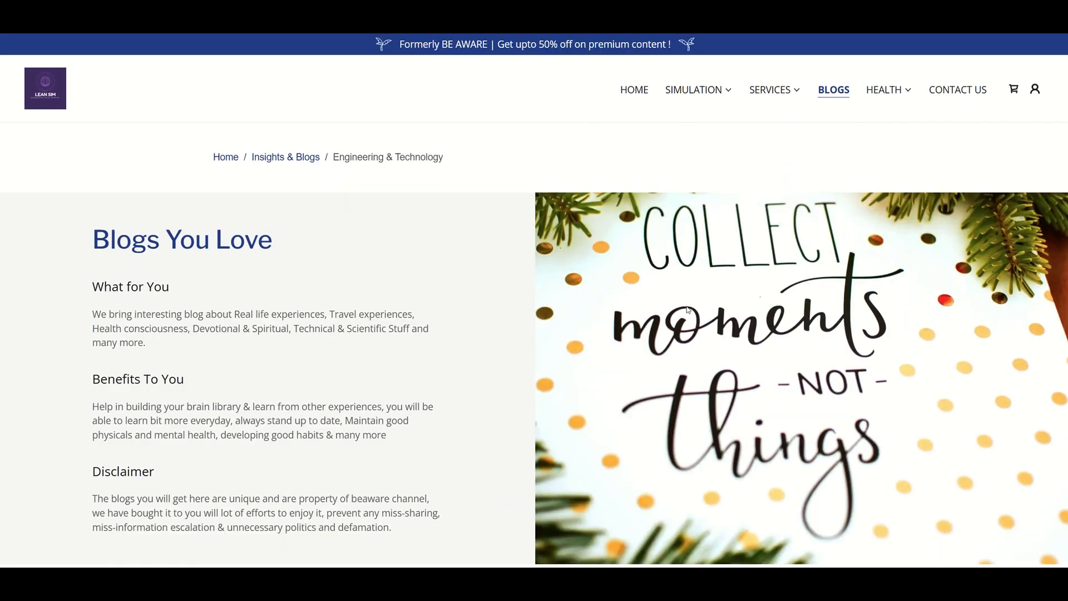